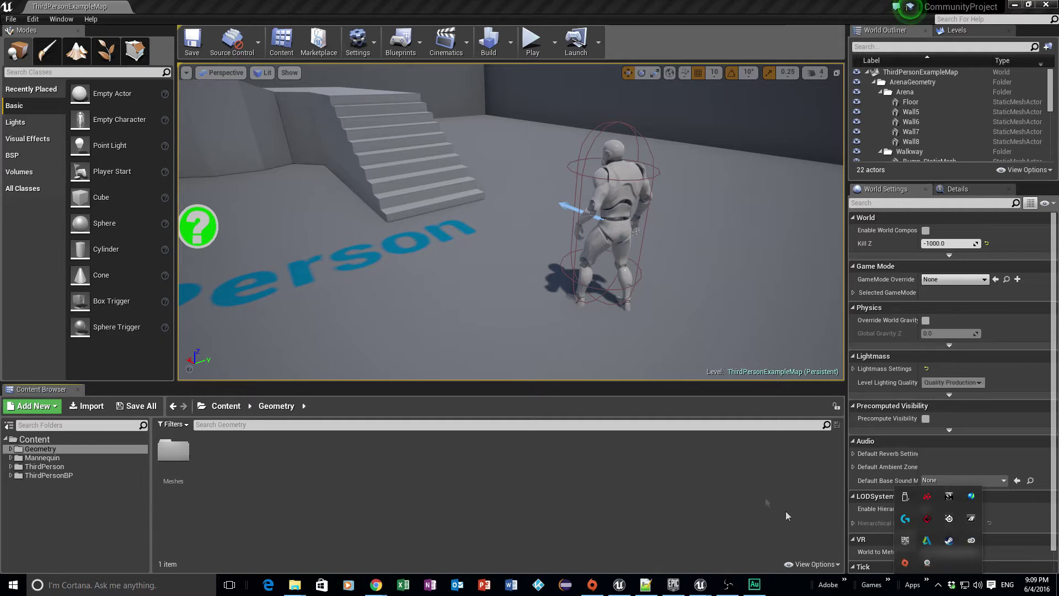
- Create a new folder named Maps under the Content root in the Content Browser
left_click(611, 475)
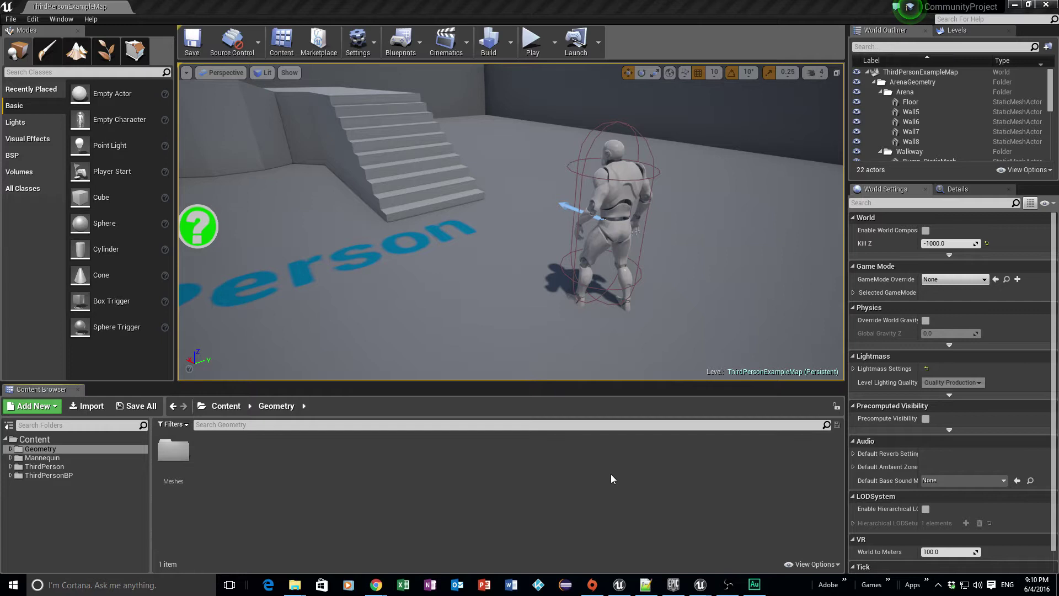
left_click(481, 506)
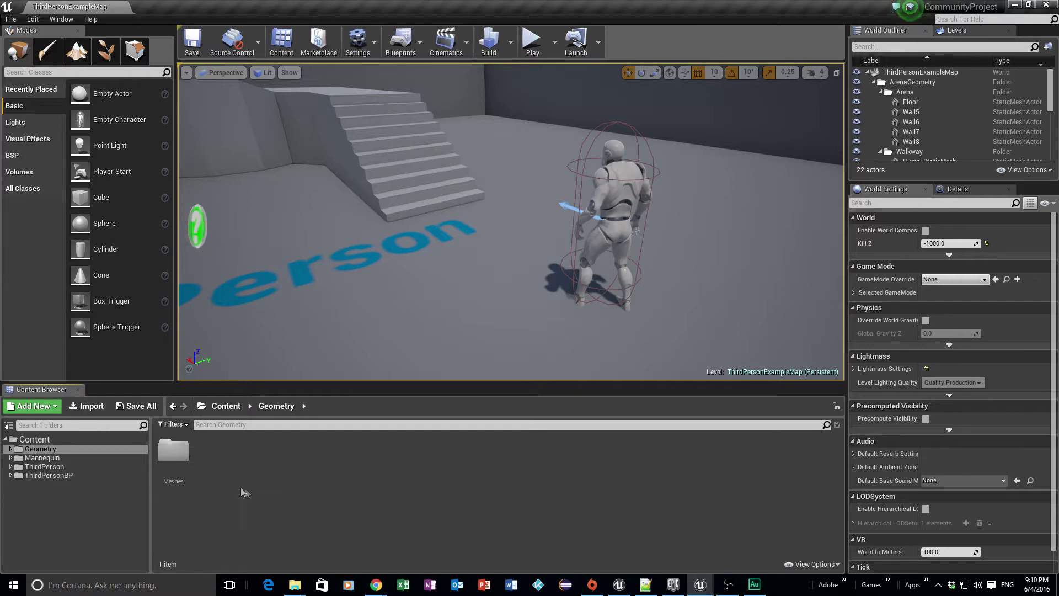
left_click(43, 441)
right_click(44, 444)
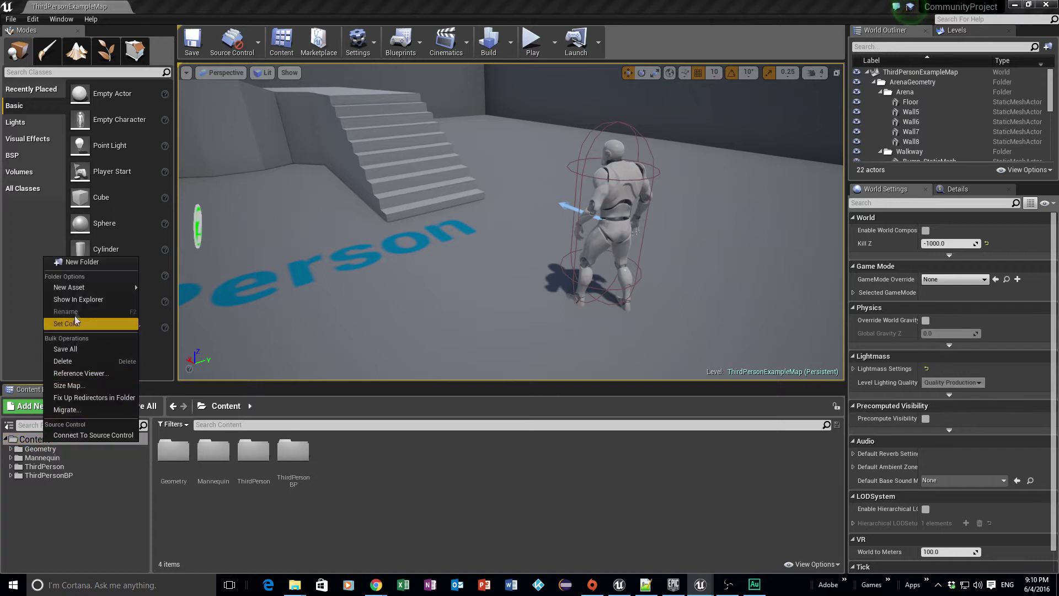
left_click(74, 262)
type("Maps")
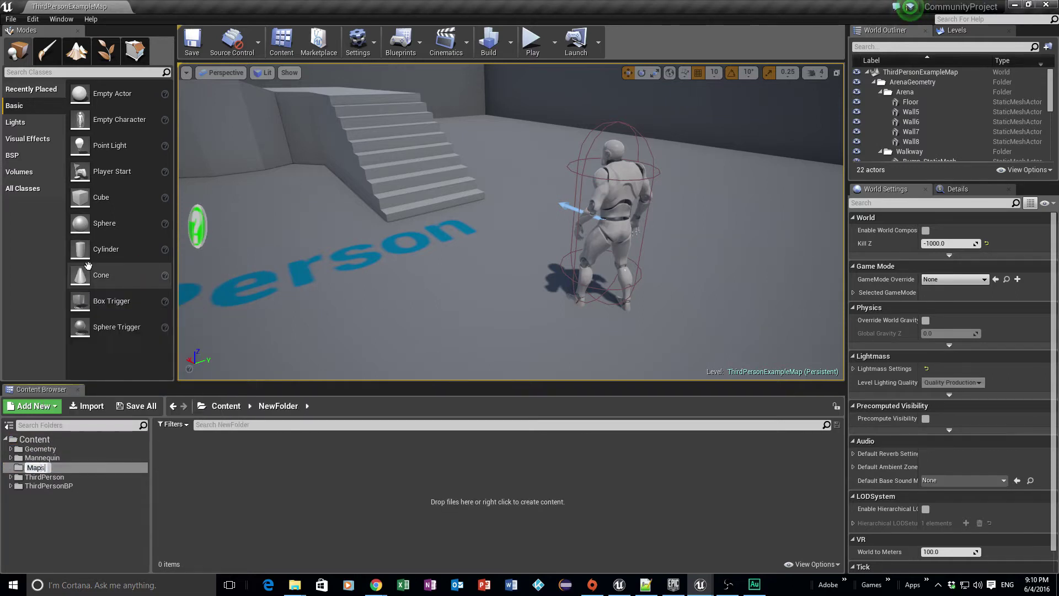
key("Return")
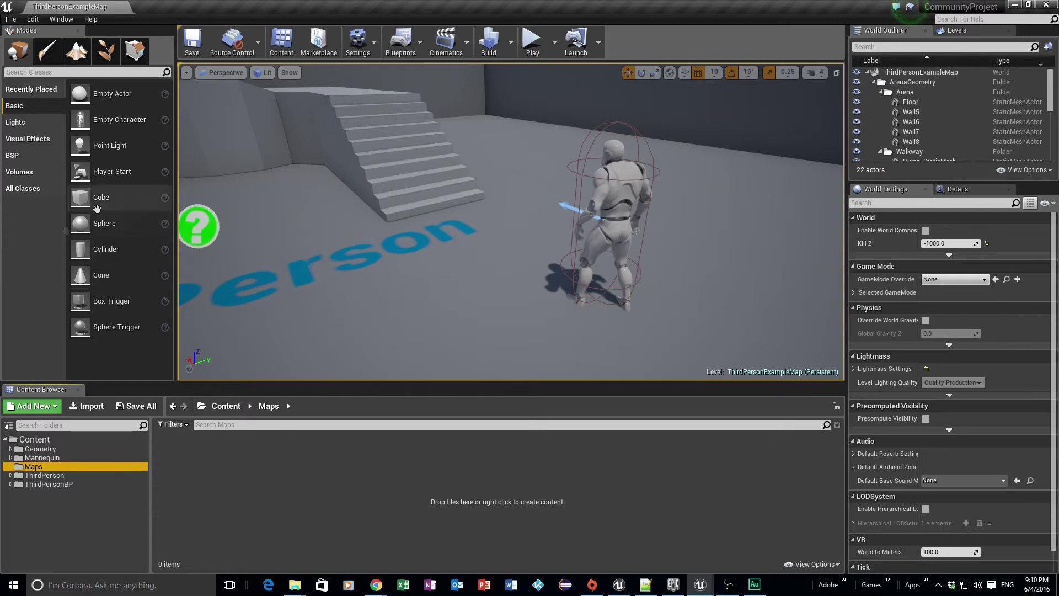
- Create a second folder under Content named Blueprints
right_click(68, 445)
left_click(84, 264)
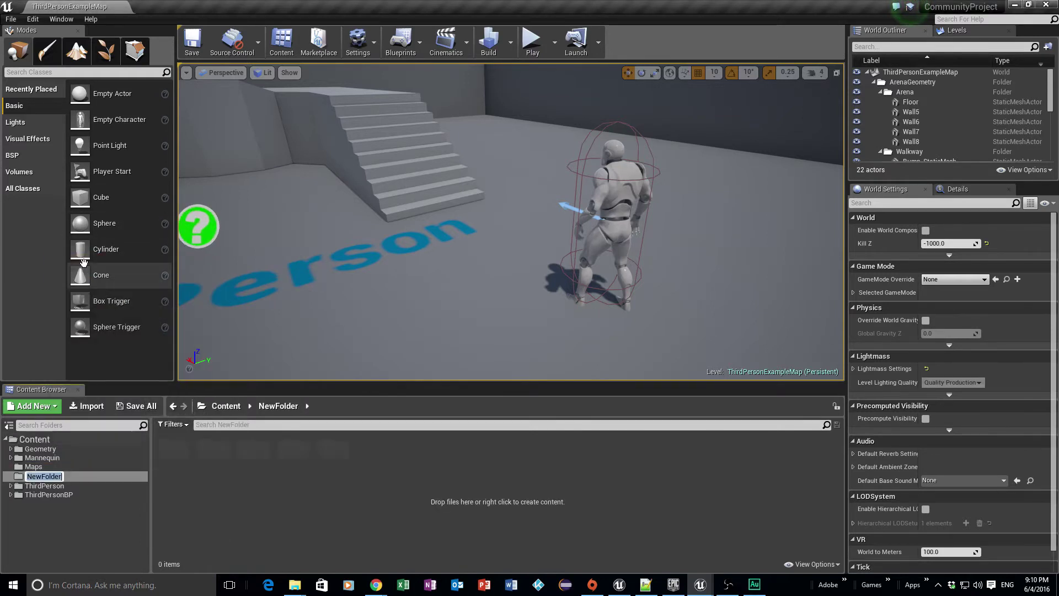
type("Blu")
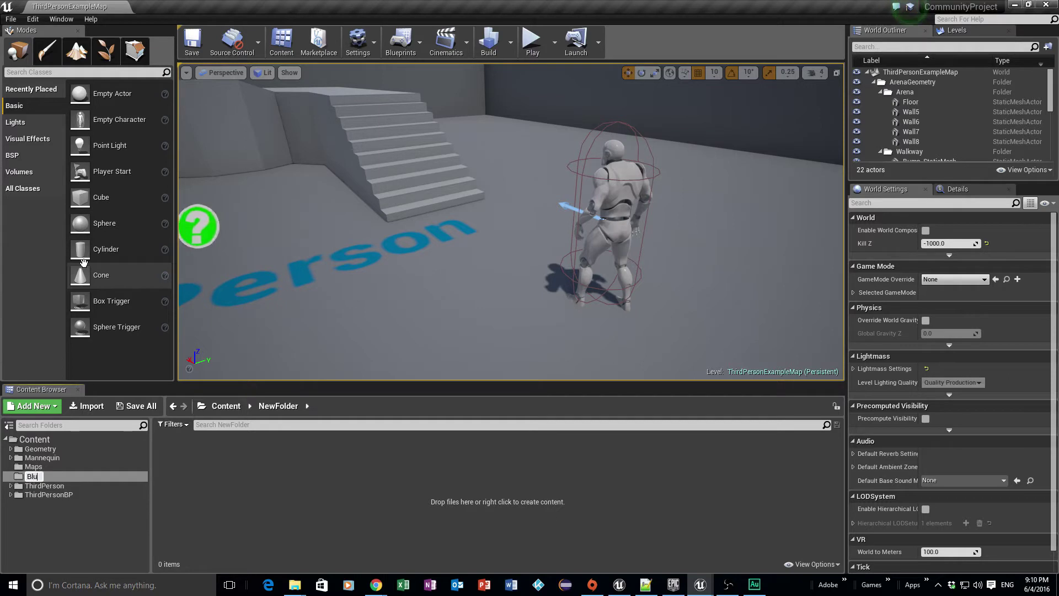
type("eprints")
key("Return")
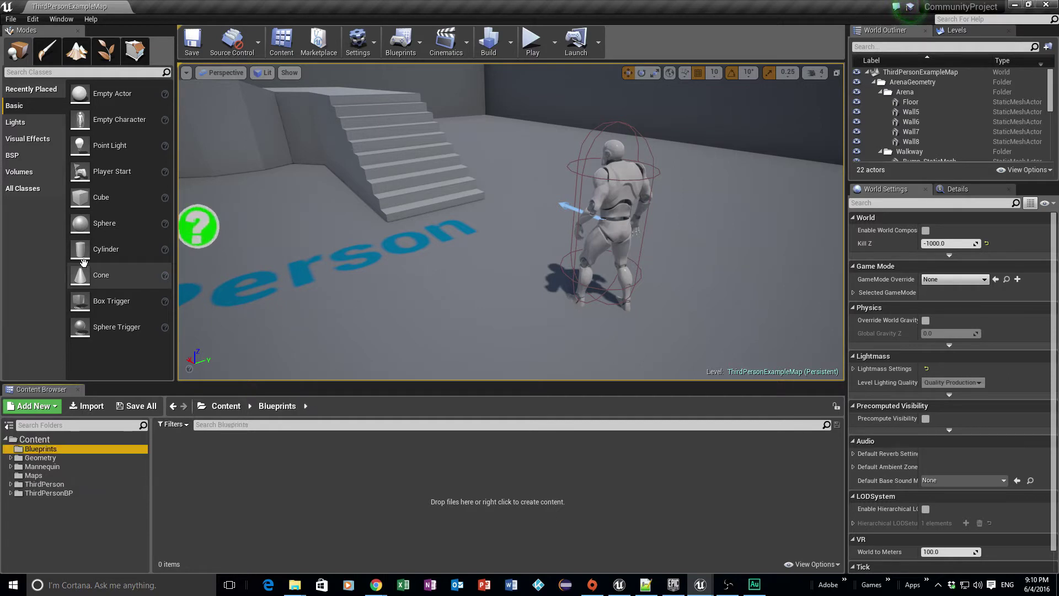
- Give the Maps folder an olive folder colour
left_click(33, 475)
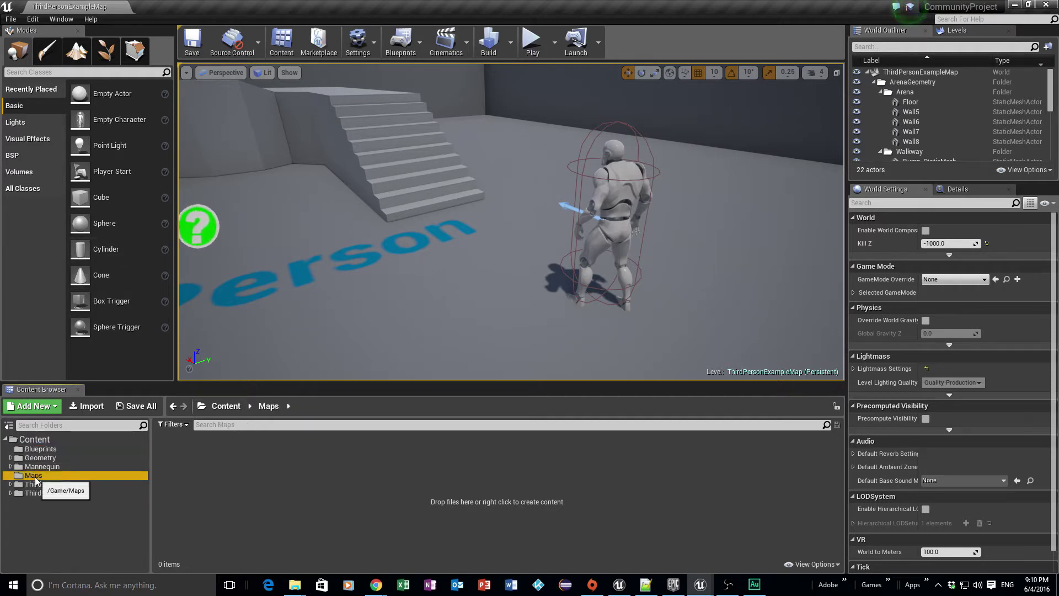
right_click(34, 475)
left_click(58, 358)
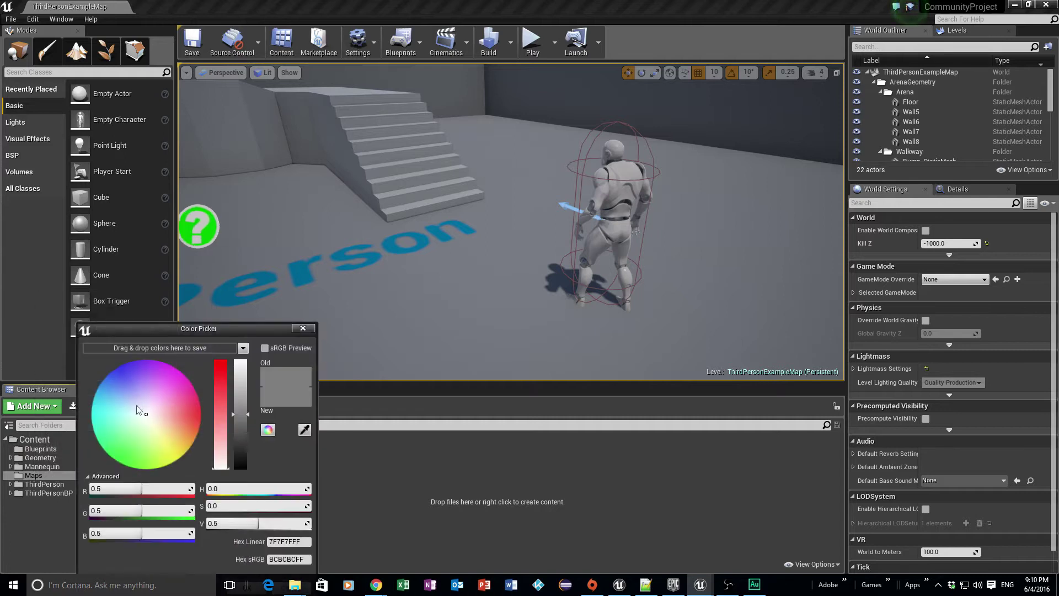
left_click_drag(142, 411, 174, 449)
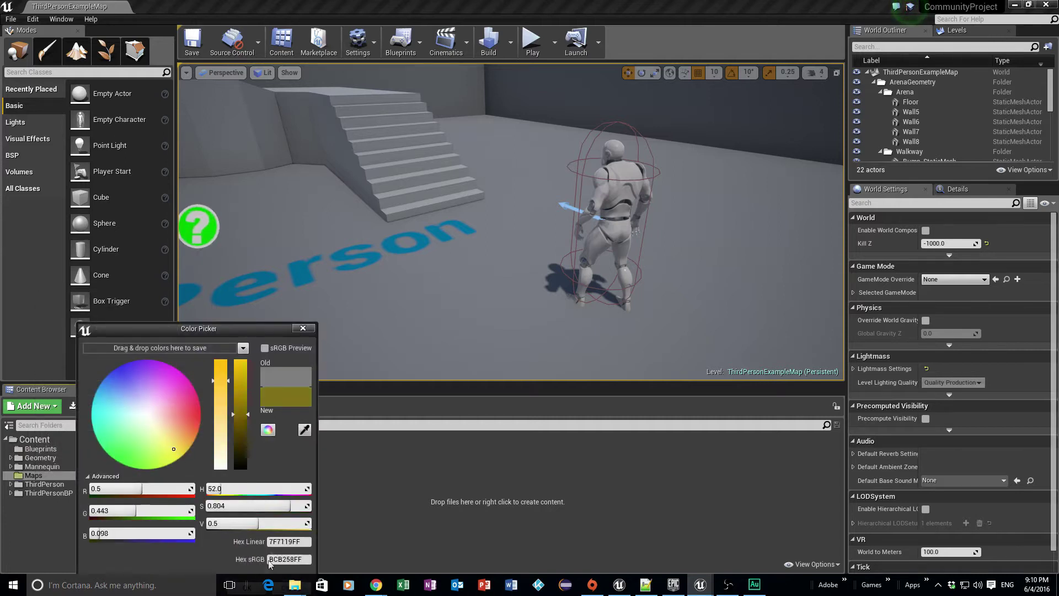
left_click(303, 327)
- Colour the Blueprints folder dark blue, then open the Maps folder
left_click(43, 449)
right_click(45, 450)
mouse_move(83, 355)
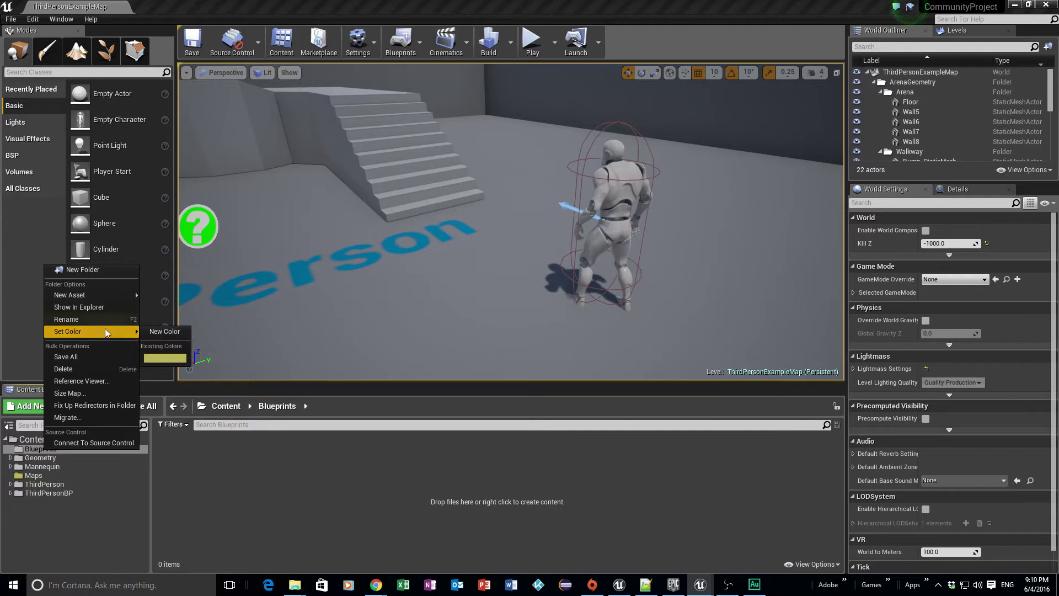
left_click(165, 331)
left_click(205, 366)
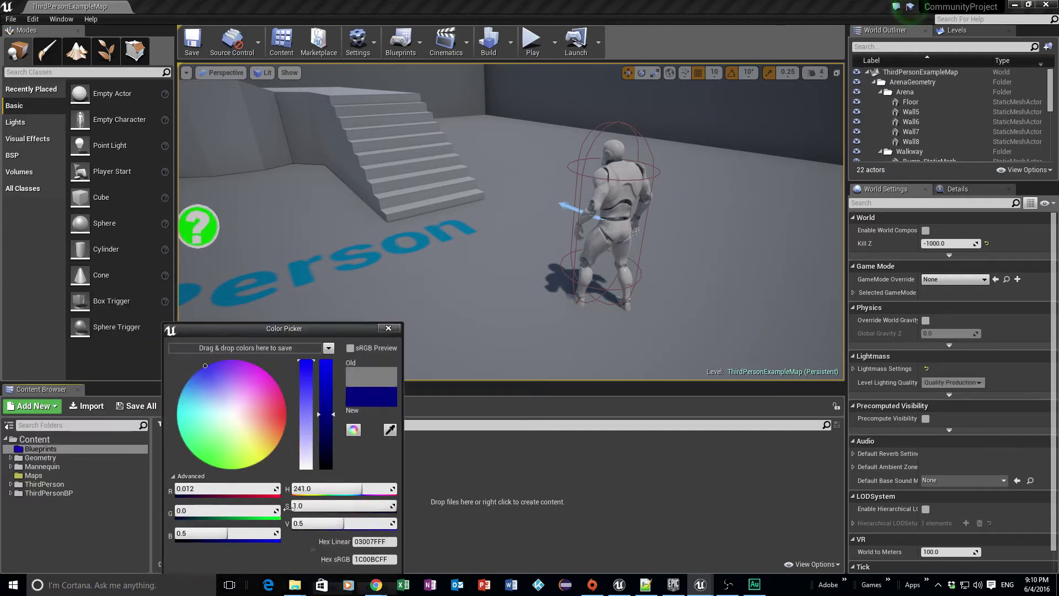
left_click(389, 328)
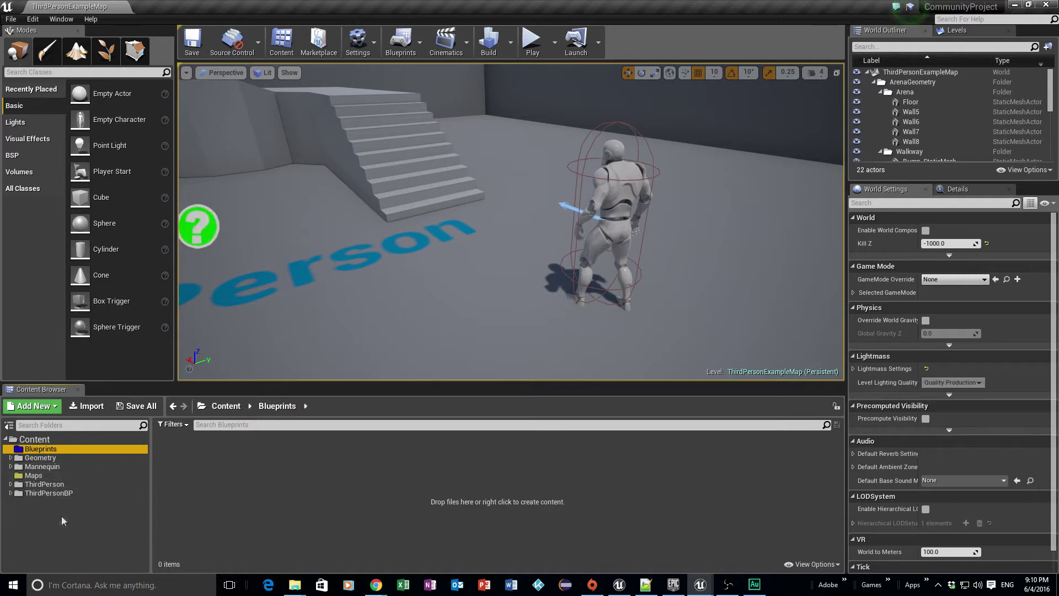
left_click(34, 477)
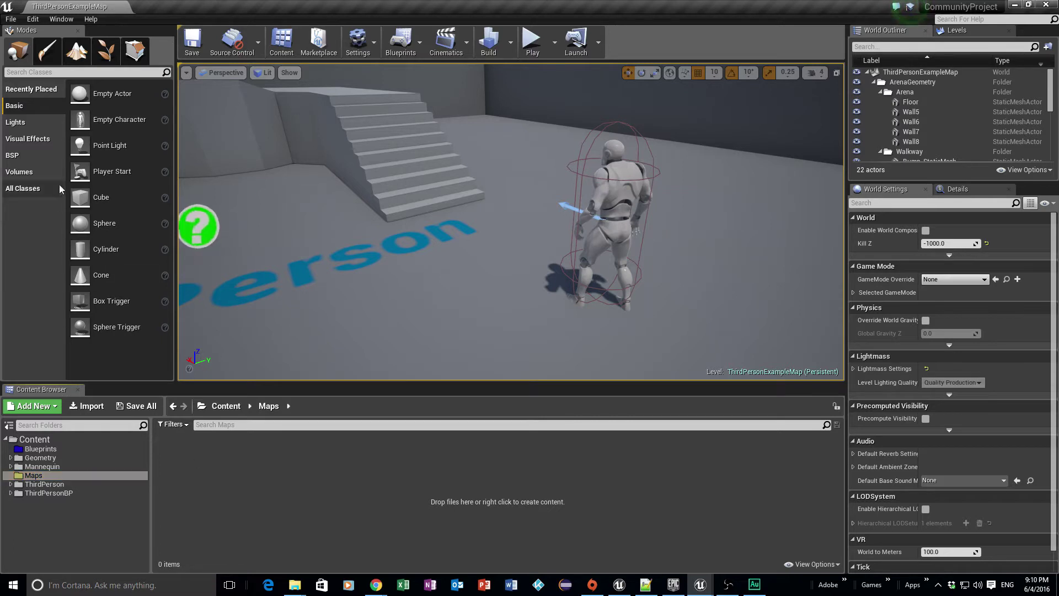
- Create a new Empty Level from the File menu
left_click(19, 20)
left_click(18, 20)
left_click(12, 19)
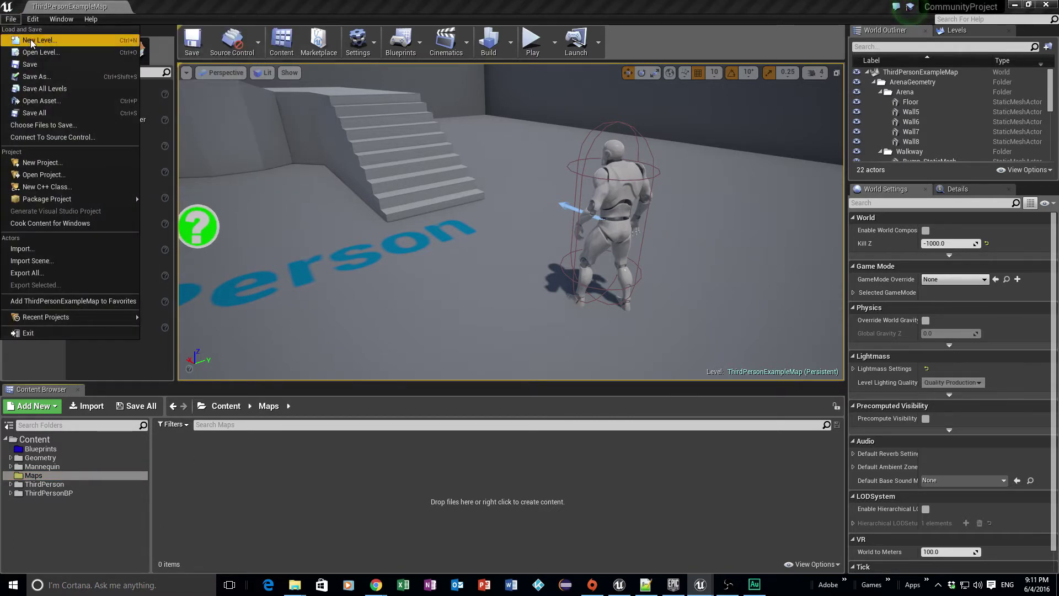
left_click(39, 39)
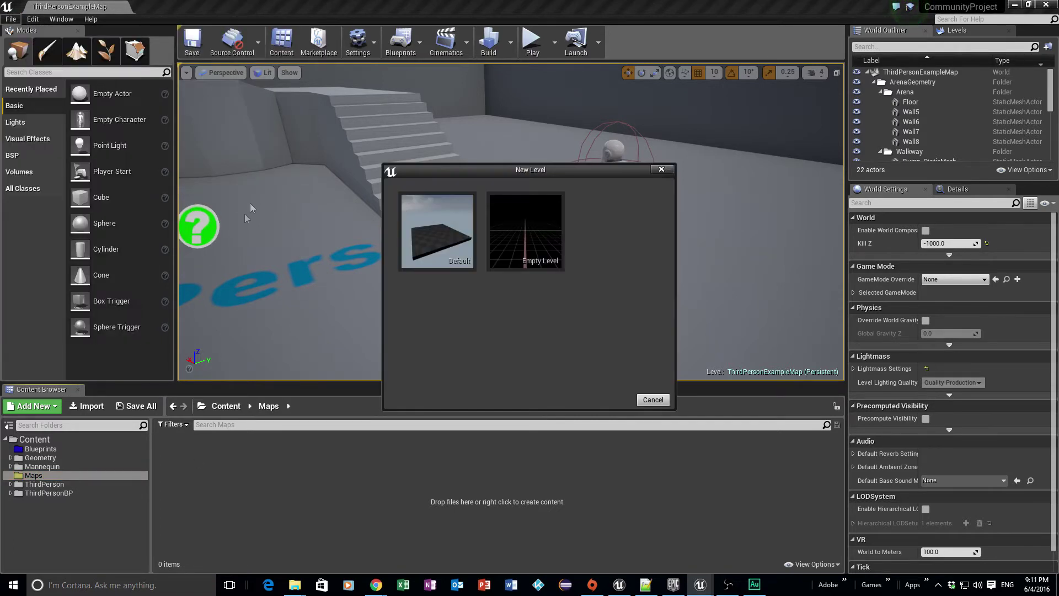
left_click(532, 245)
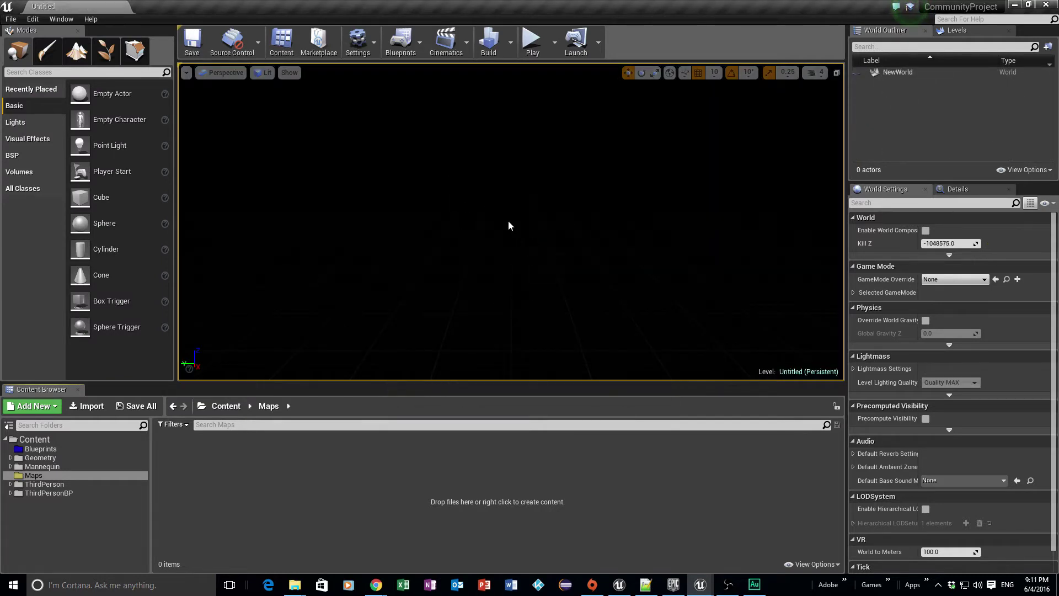
- Save the new level as MainMenu in the Maps folder
left_click(11, 20)
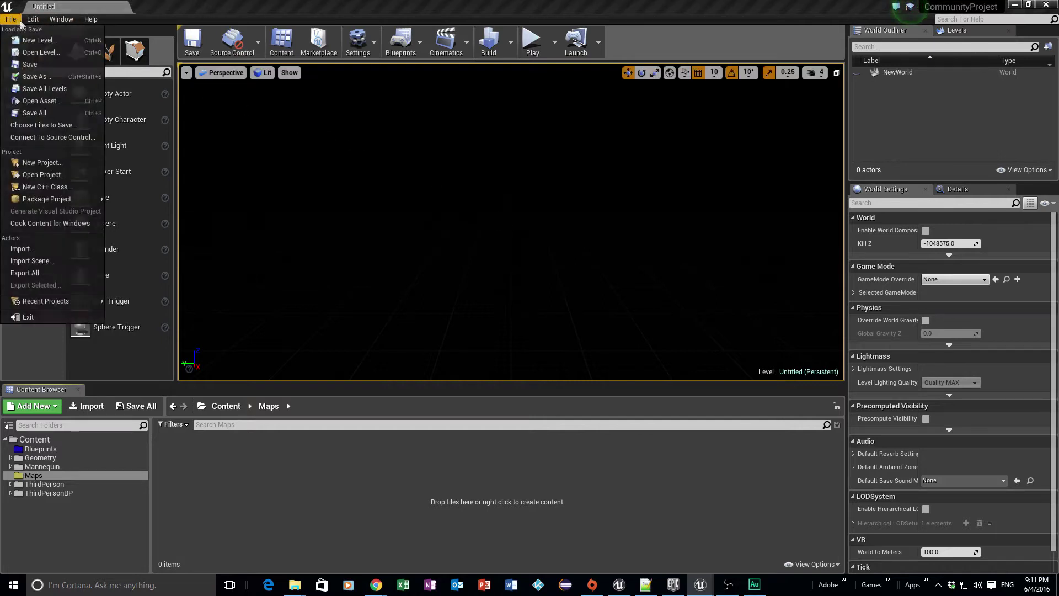
left_click(36, 76)
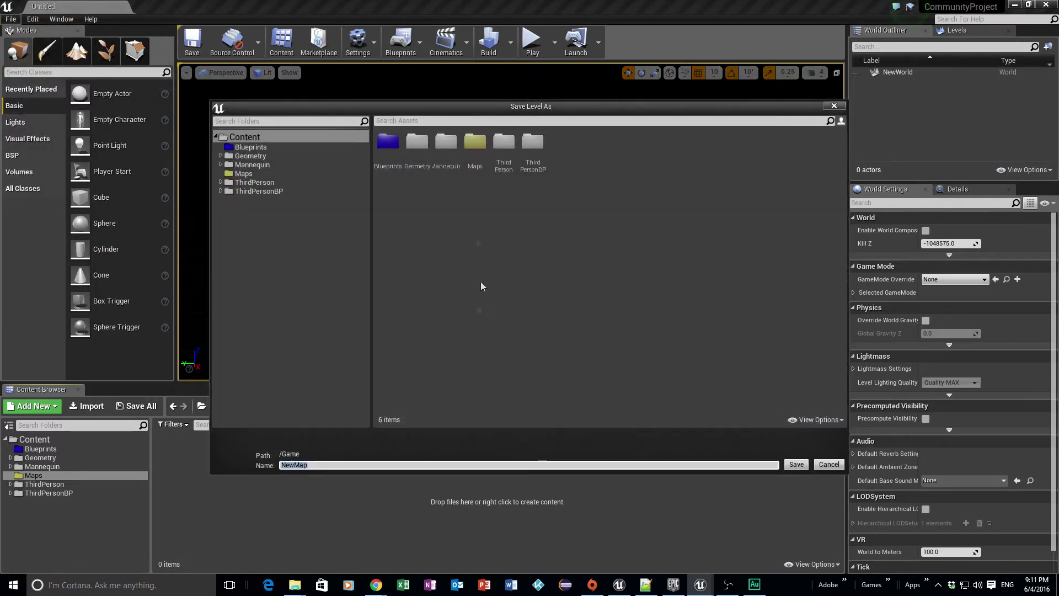
double_click(475, 147)
left_click(308, 465)
key("BackSpace")
key("BackSpace")
key("BackSpace")
key("BackSpace")
key("BackSpace")
key("BackSpace")
type("MainMenu")
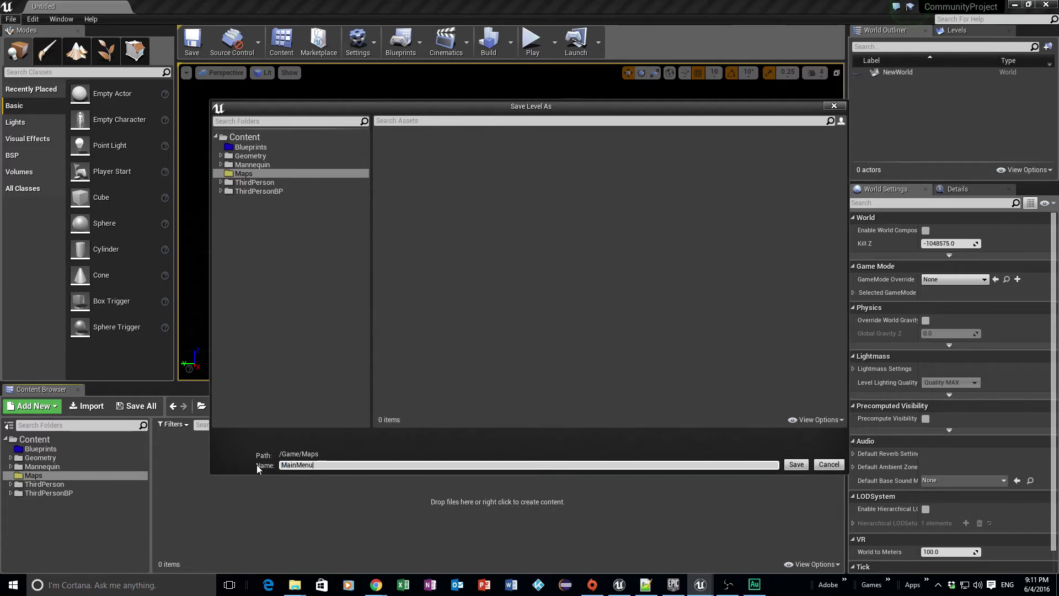
left_click(794, 465)
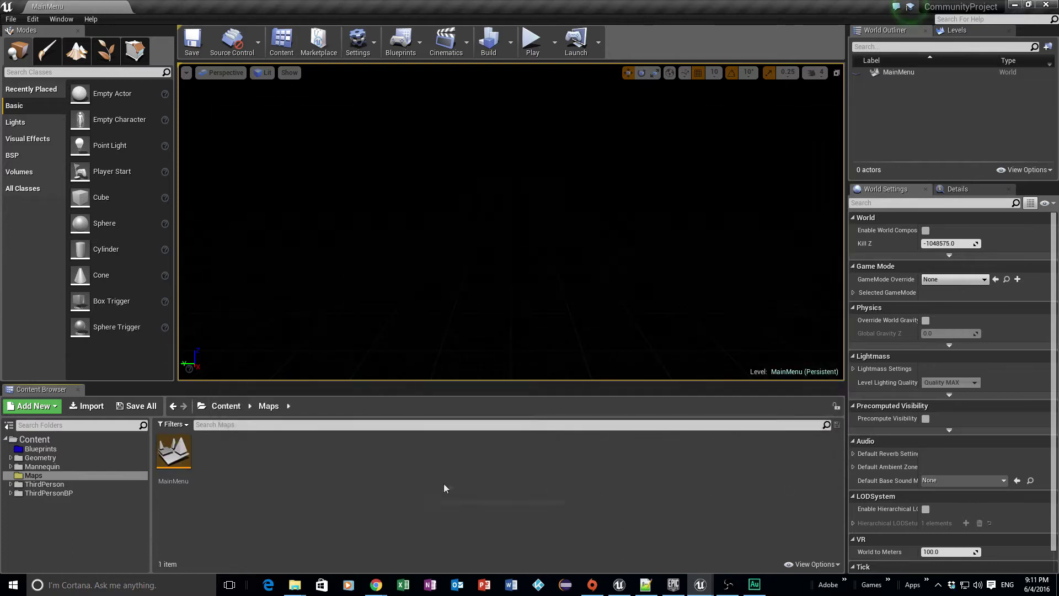
left_click(179, 455)
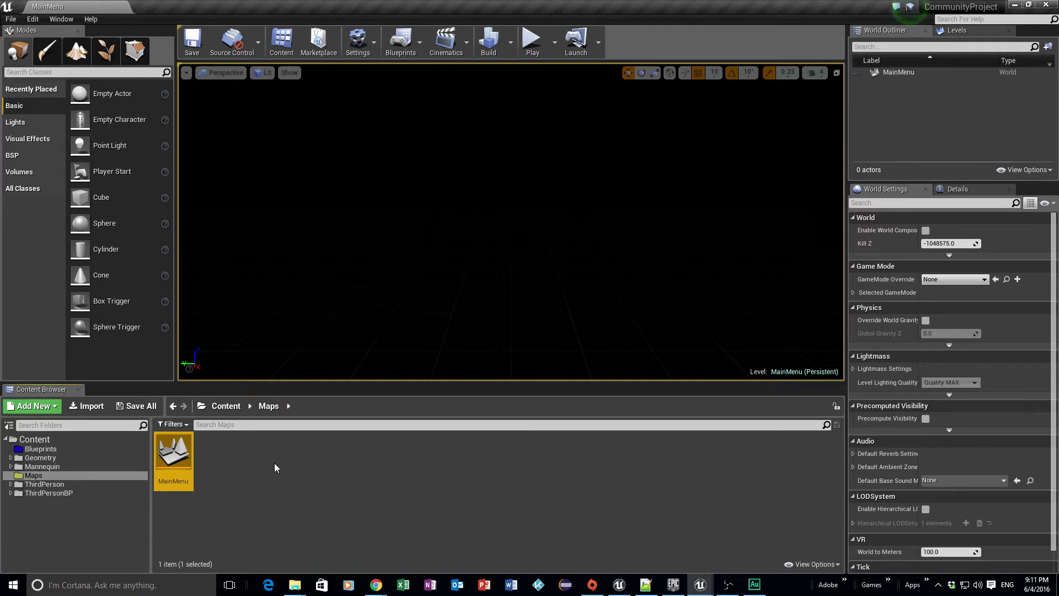
- Create a Widgets folder inside the Blueprints folder
left_click(278, 466)
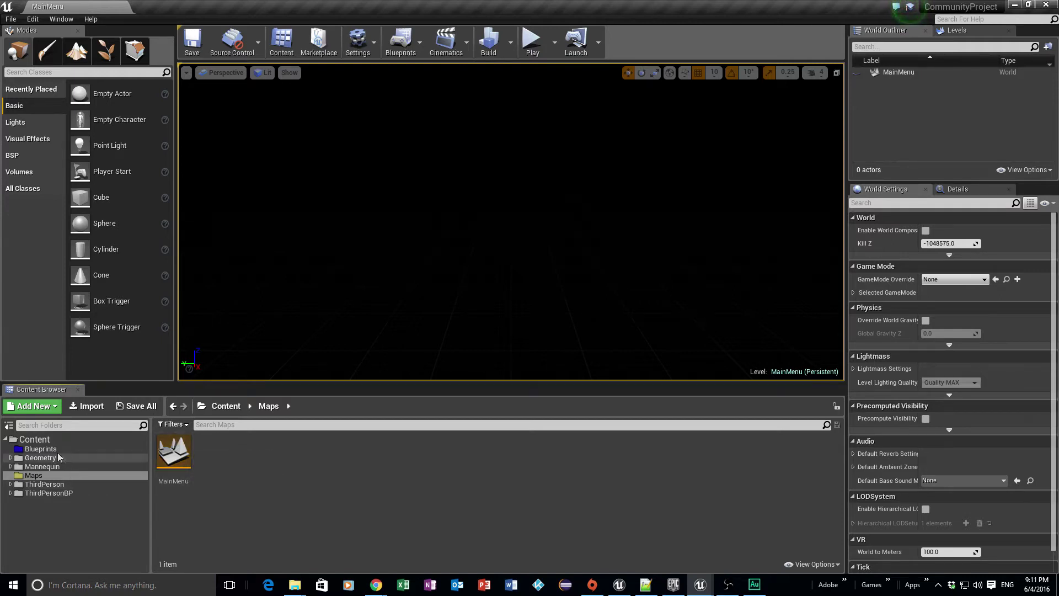
left_click(41, 449)
right_click(203, 489)
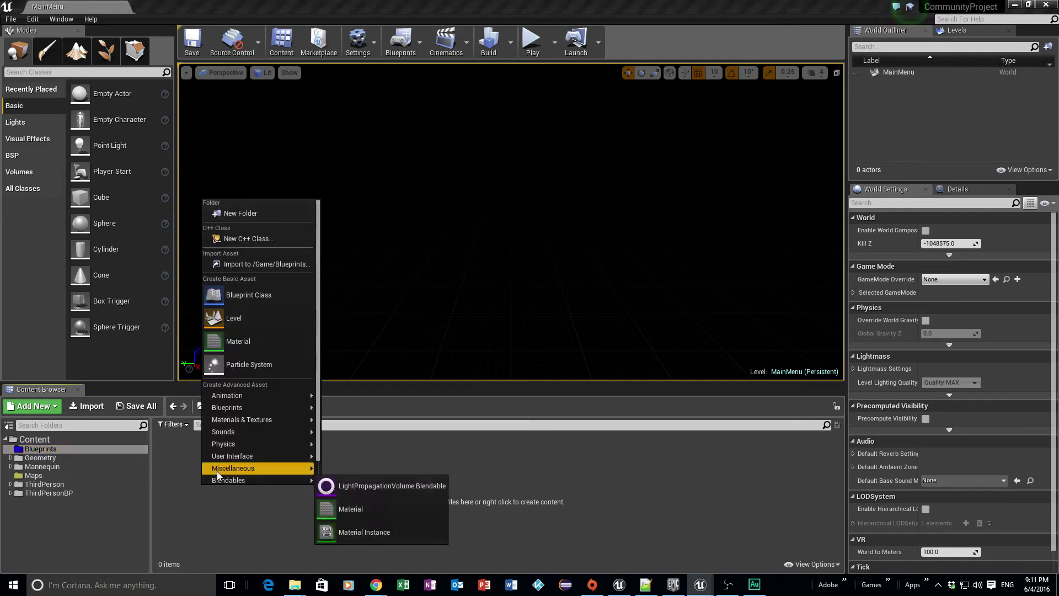
left_click(250, 216)
type("Widgets")
key("Return")
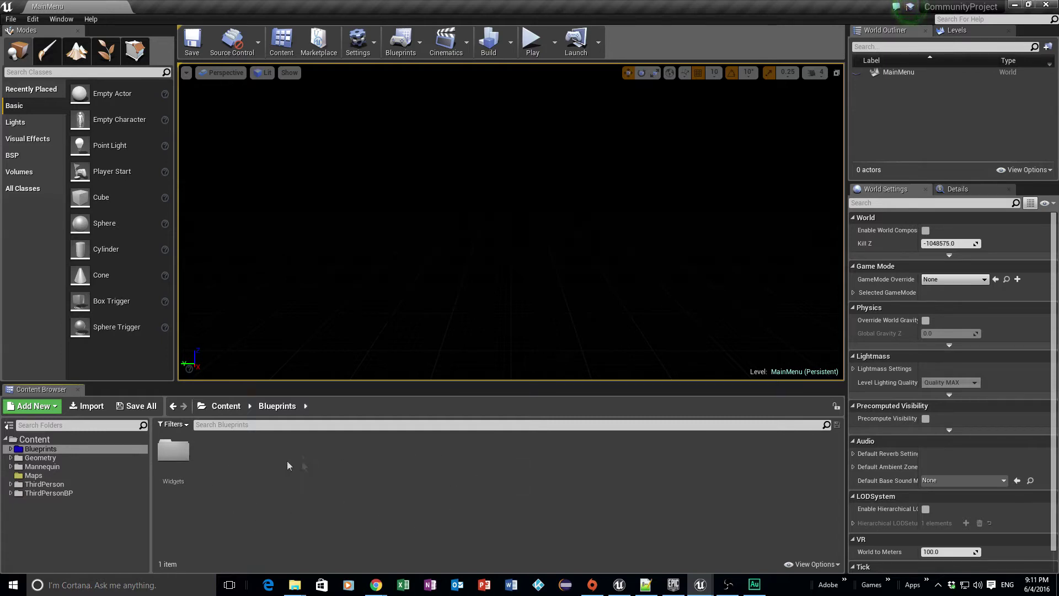
- Add a Widget Blueprint named W_Login inside the Widgets folder
left_click(174, 455)
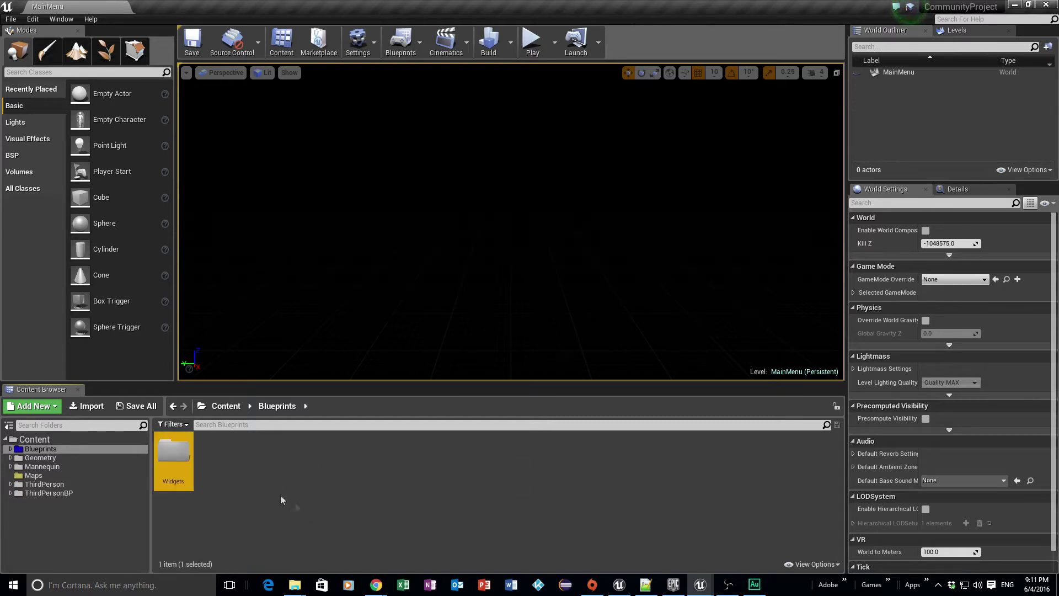
double_click(180, 455)
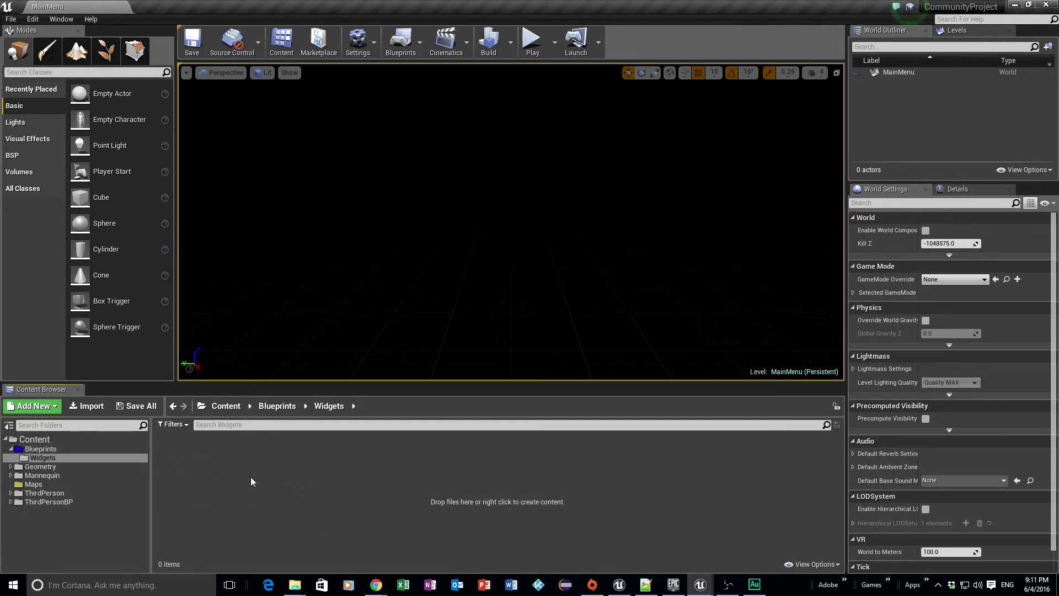
right_click(233, 474)
mouse_move(234, 472)
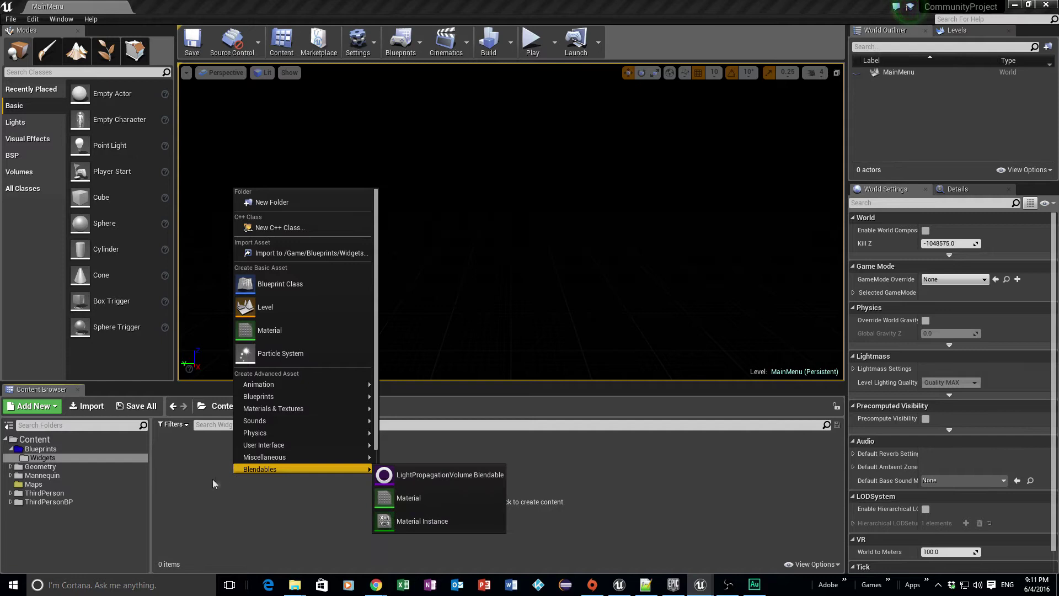
mouse_move(263, 443)
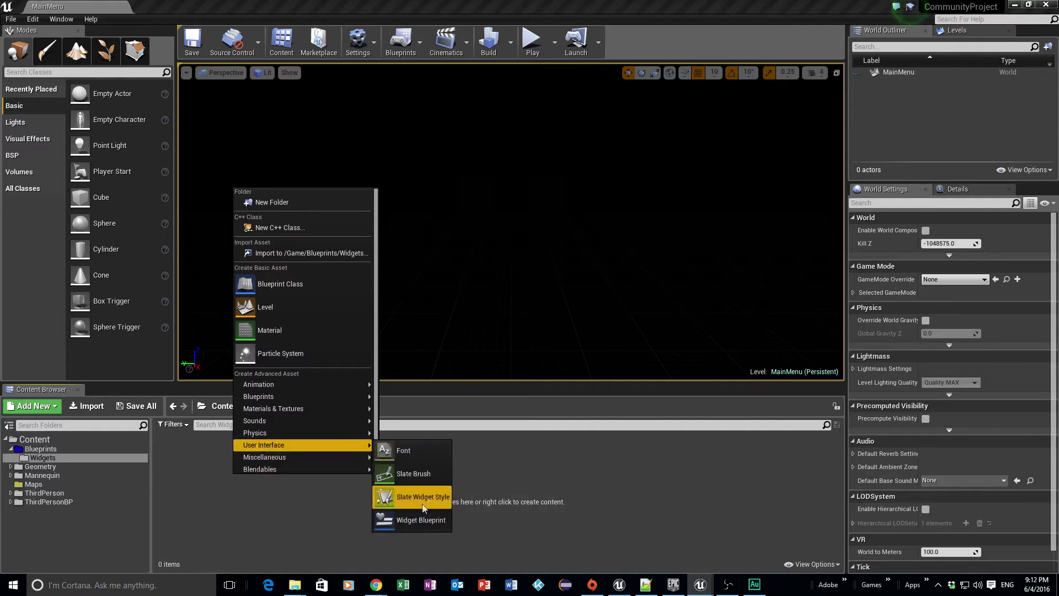
left_click(418, 520)
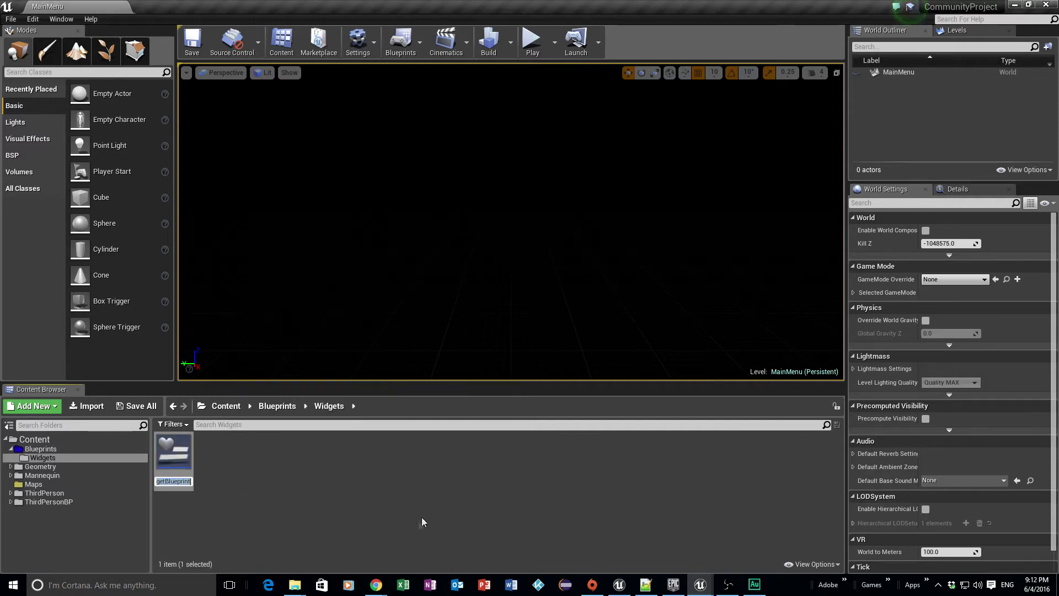
type("W_Login")
key("Return")
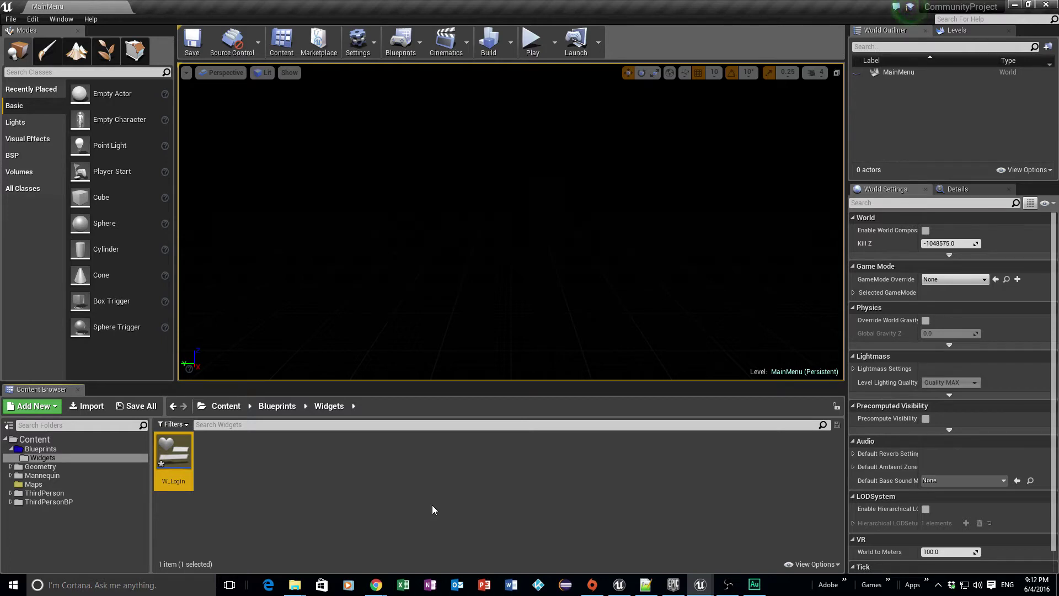
left_click(295, 470)
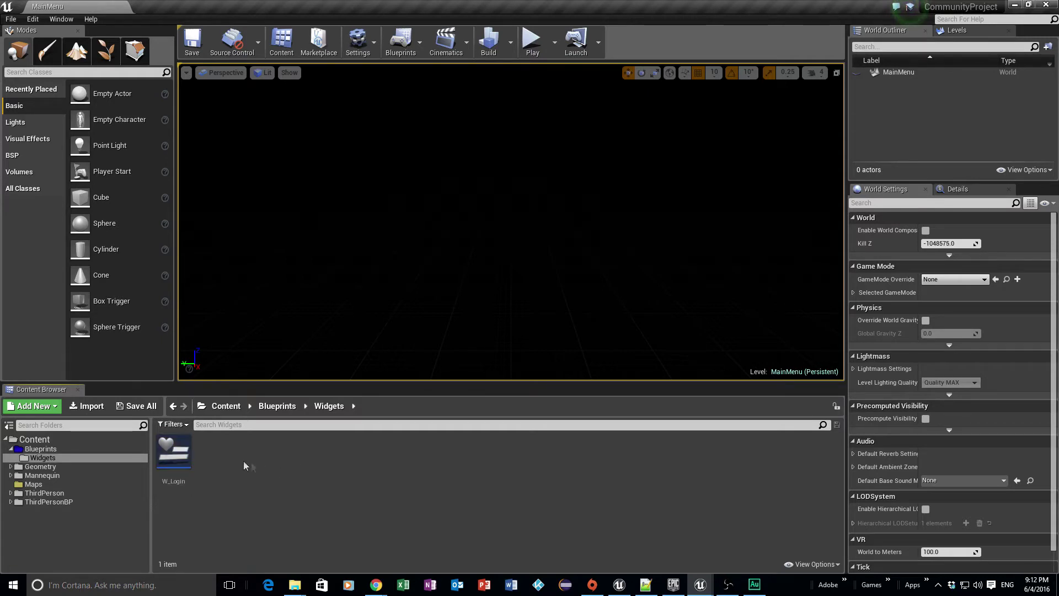
- Open W_Login docked beside MainMenu and add an enlarged lower-left Button containing a Text label
double_click(171, 448)
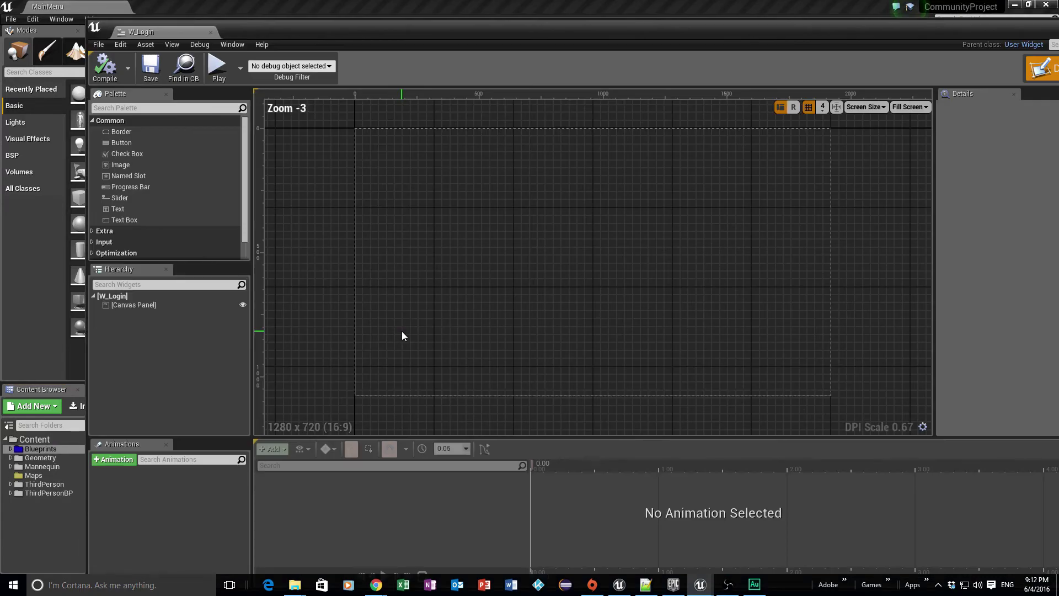
left_click_drag(140, 31, 160, 8)
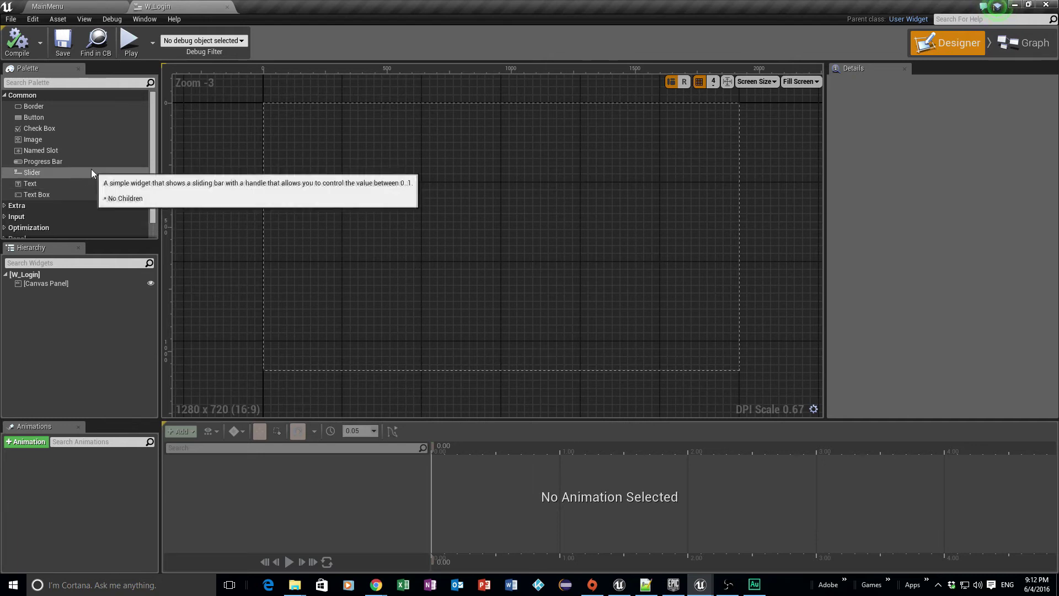
left_click_drag(45, 118, 434, 333)
left_click_drag(373, 299, 357, 325)
left_click_drag(33, 183, 47, 298)
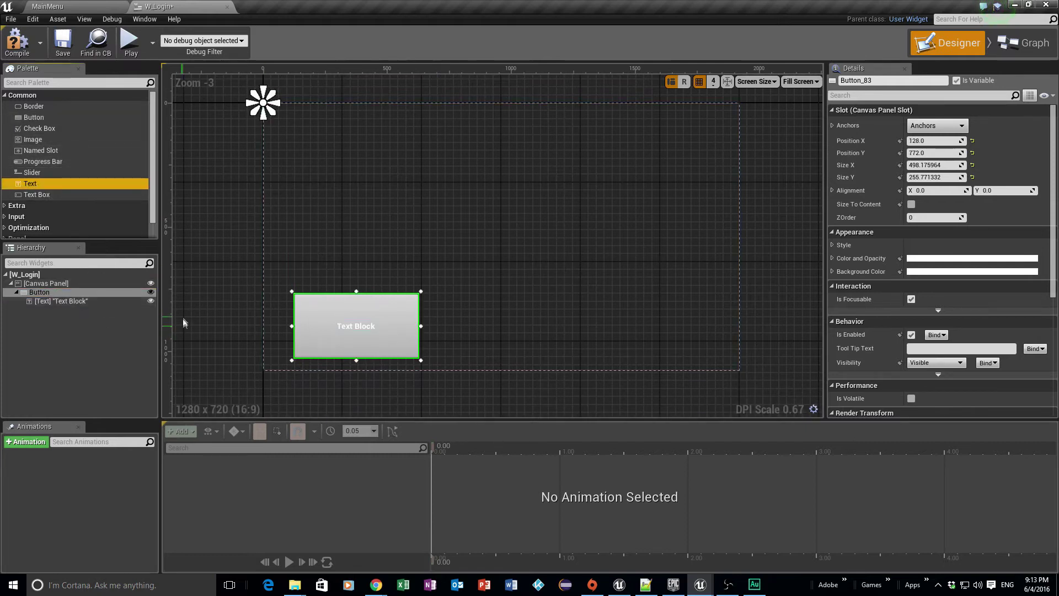
left_click(113, 345)
- Copy the button and paste a duplicate into the Canvas Panel
left_click(43, 292)
right_click(45, 293)
left_click(84, 323)
left_click(48, 284)
right_click(48, 283)
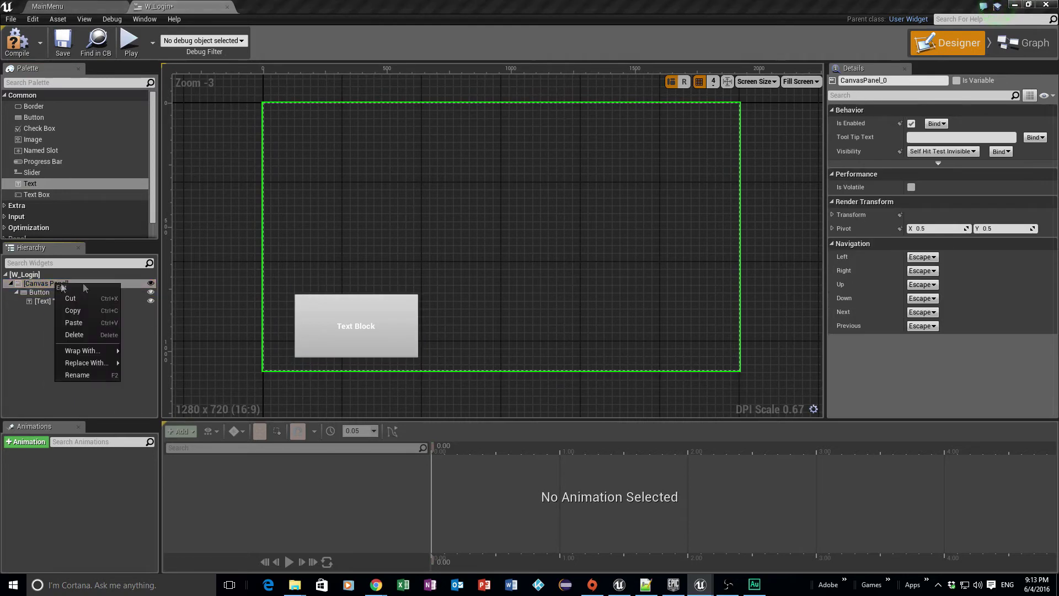
left_click(91, 325)
- Move the duplicate button beside the first and label the left button Login
left_click_drag(313, 154, 462, 342)
left_click(187, 270)
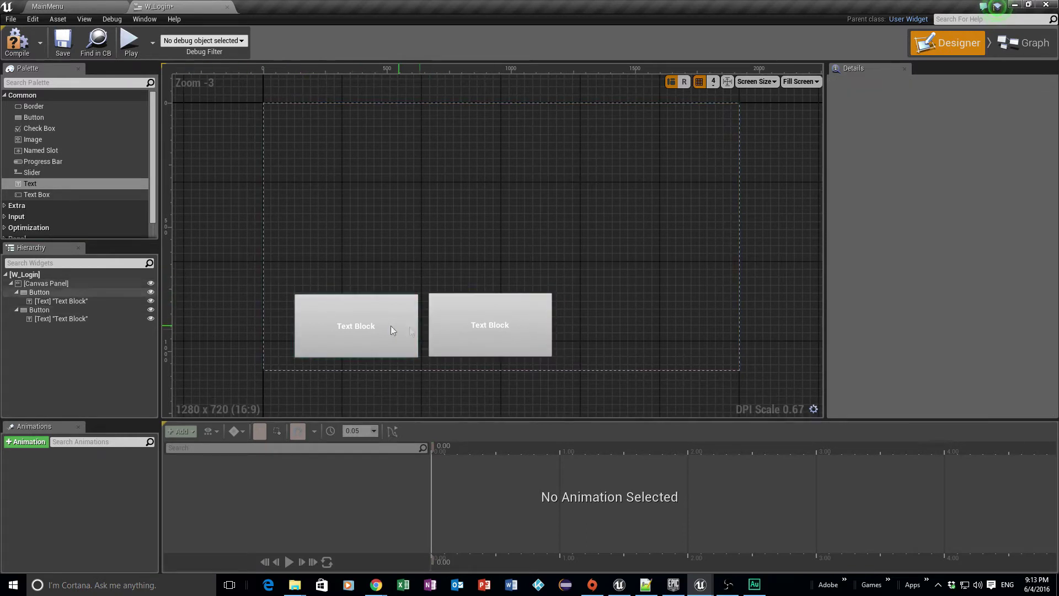
left_click(350, 326)
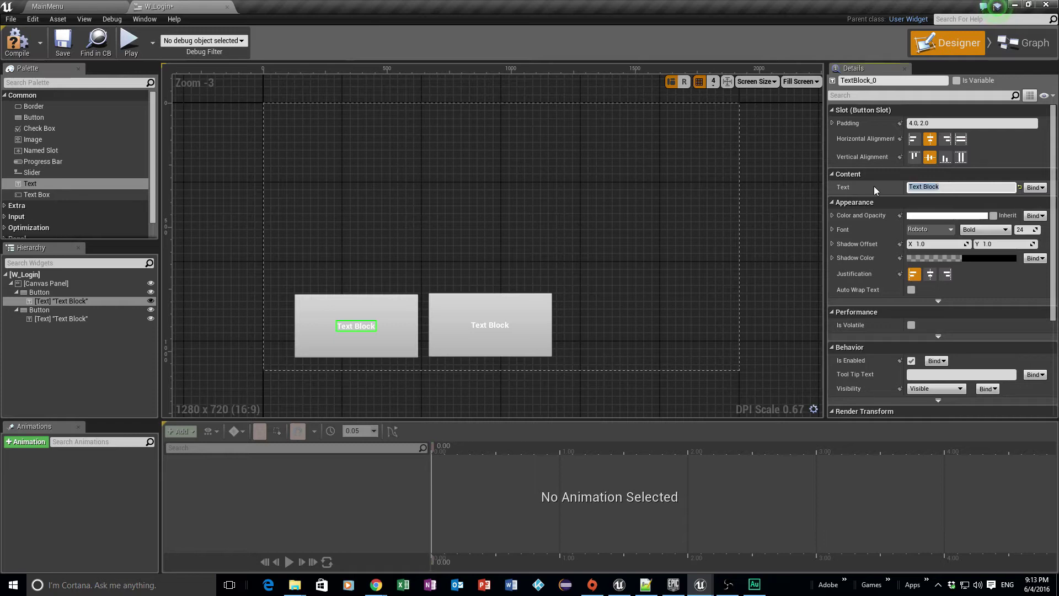
type("Login")
key("BackSpace")
type("n")
key("Return")
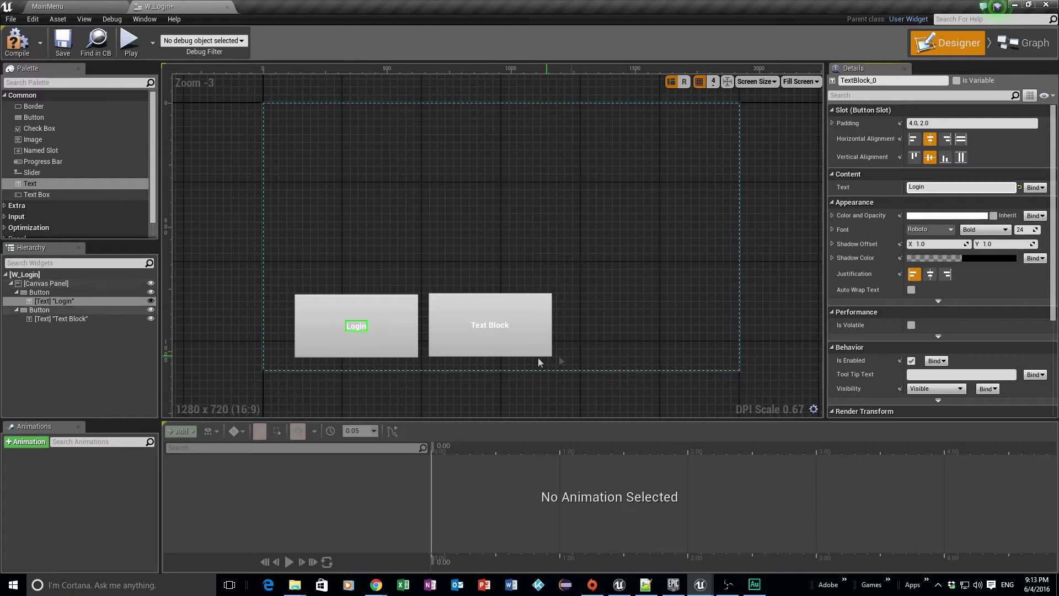
- Label the second button Quit
left_click(490, 325)
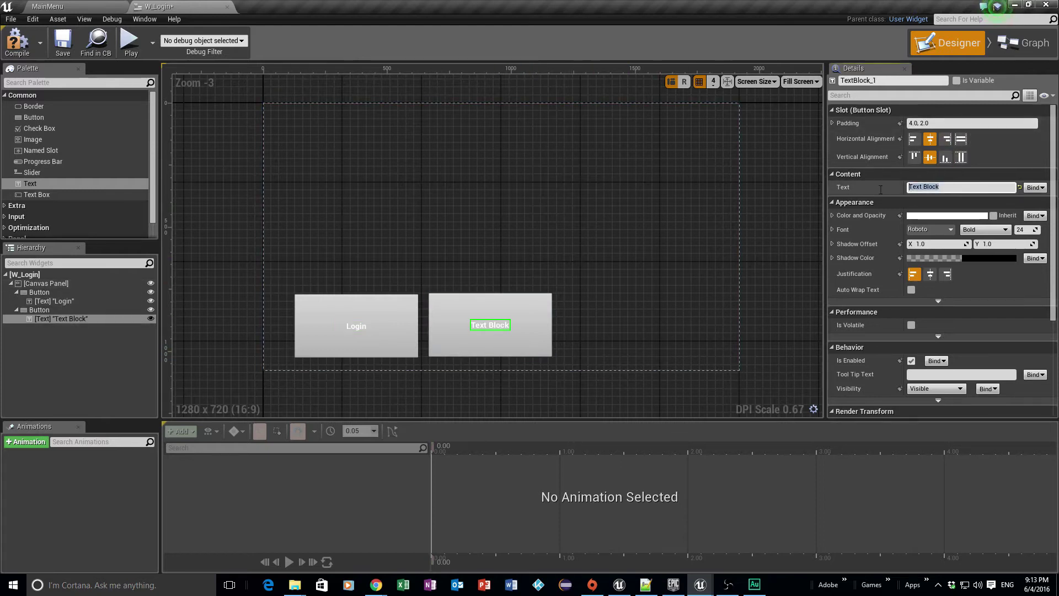
type("Quit")
key("Return")
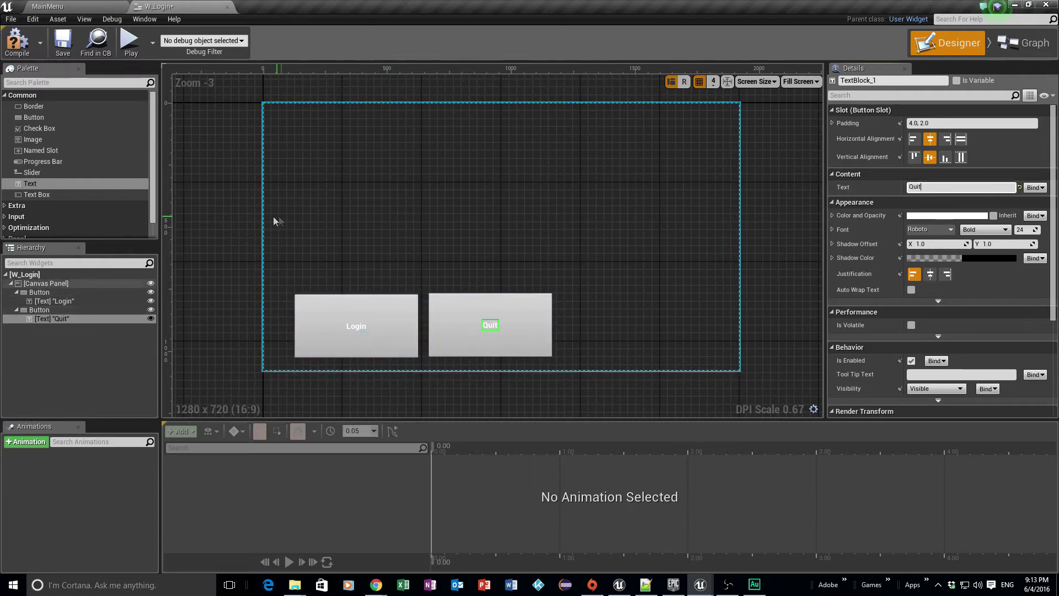
left_click(240, 213)
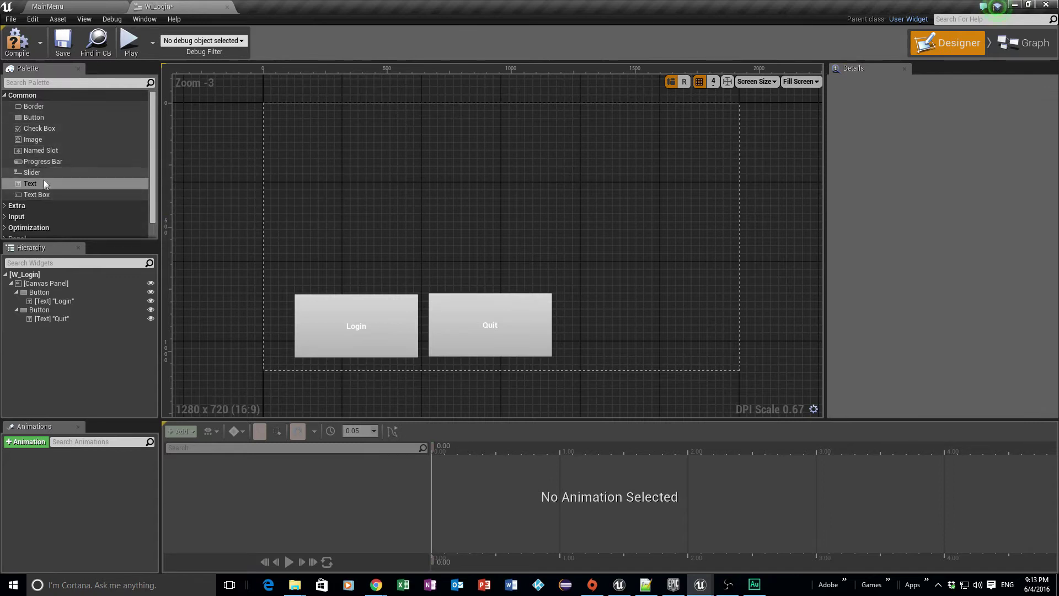
- Add a wide Text Box, duplicate it, and stack both boxes above the buttons
scroll(43, 182, "down", 1)
left_click_drag(43, 179, 518, 195)
mouse_move(434, 177)
left_mouse_down()
mouse_move(449, 184)
mouse_move(437, 191)
left_mouse_up()
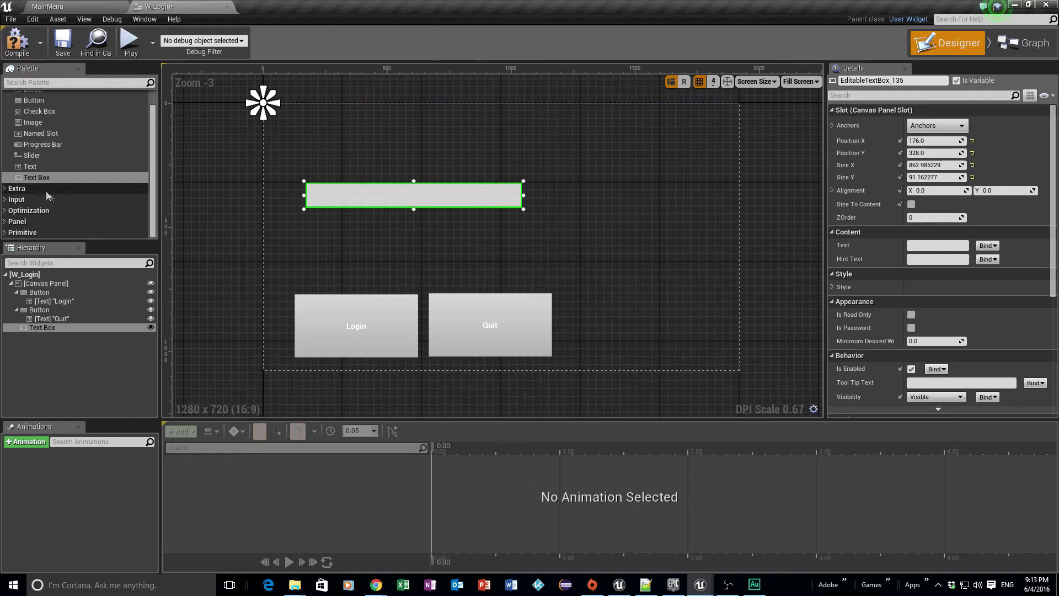
right_click(45, 327)
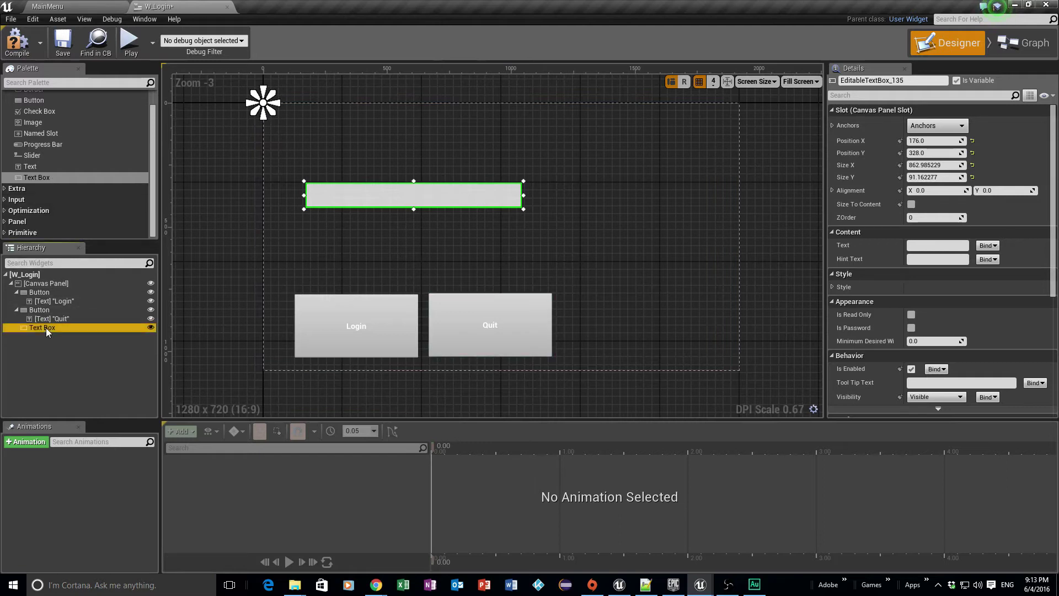
left_click(75, 356)
right_click(51, 283)
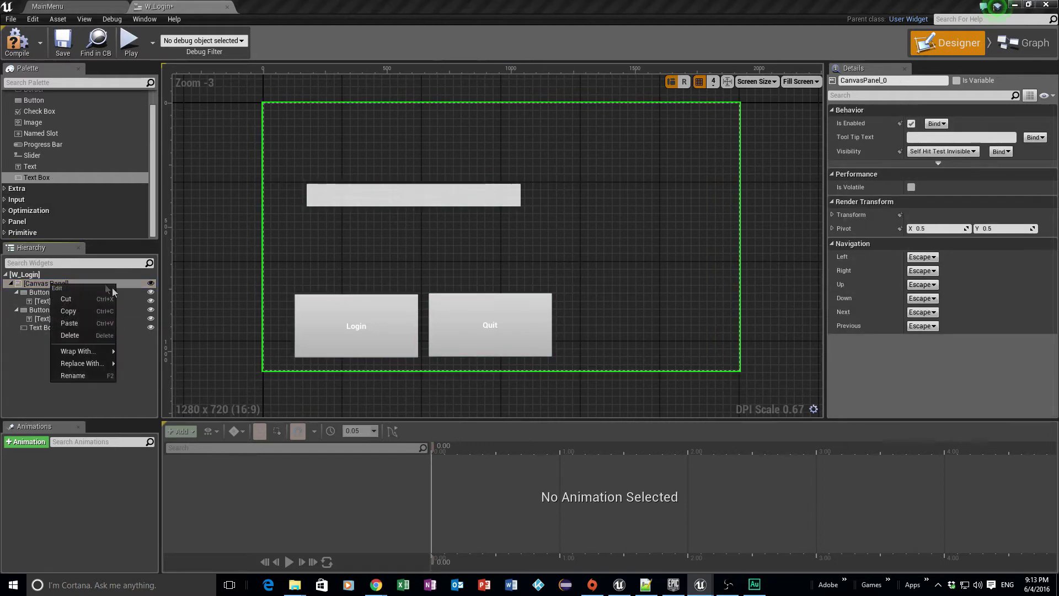
left_click(84, 326)
left_click_drag(346, 121, 377, 268)
mouse_move(395, 194)
left_mouse_down()
mouse_move(370, 230)
mouse_move(386, 204)
left_mouse_up()
- Place a new Text label on the canvas above the text boxes
left_click(93, 396)
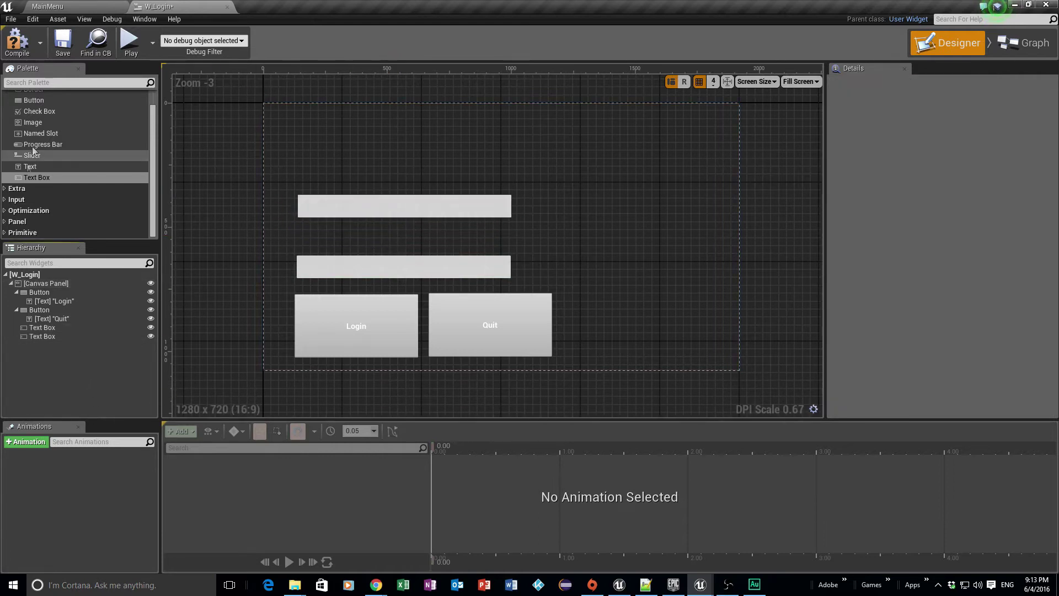
left_click(32, 164)
left_click_drag(31, 163, 332, 169)
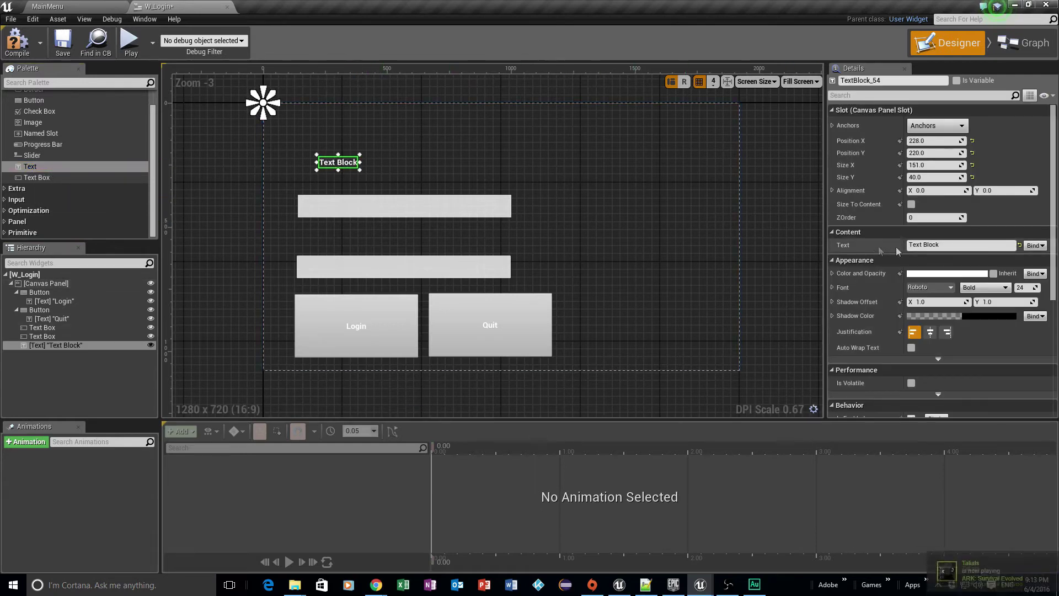
- Set the label to 'Username :' at font size 74, placed just above the first text box
left_click(934, 246)
type("Us")
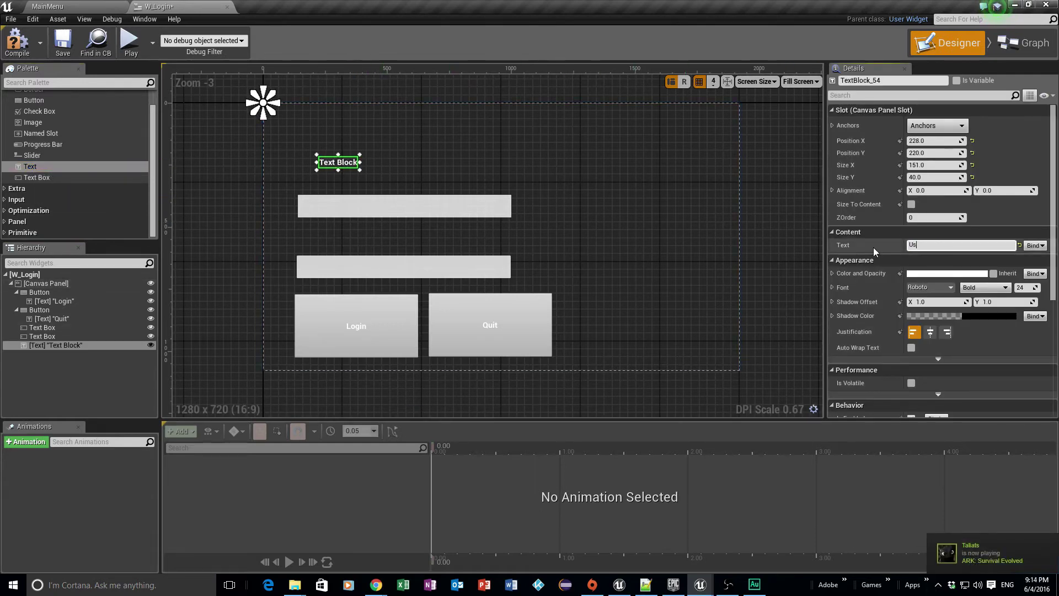
type("ername :")
key("Return")
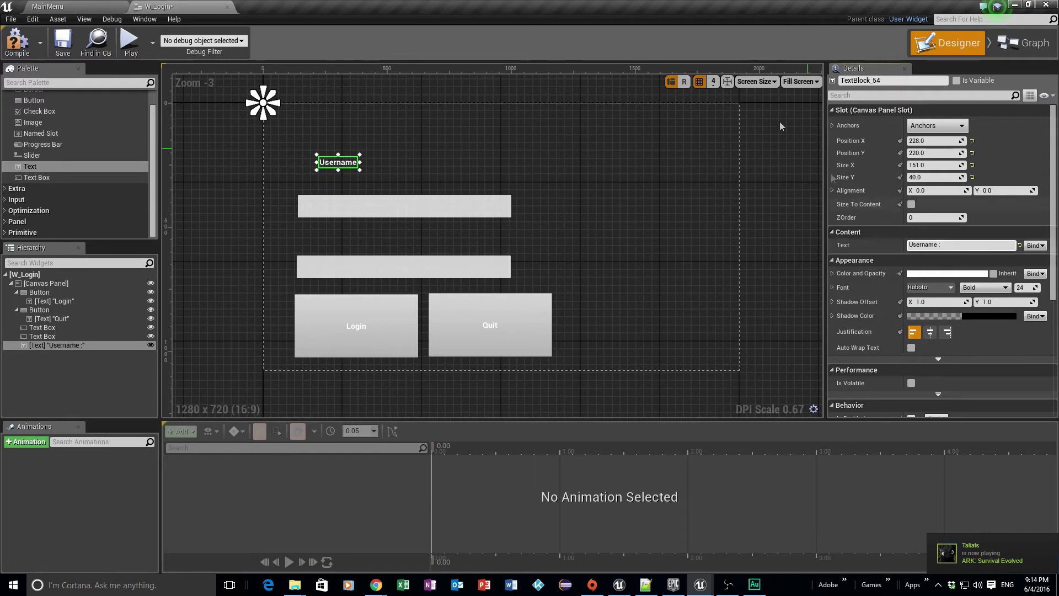
left_click_drag(344, 161, 328, 186)
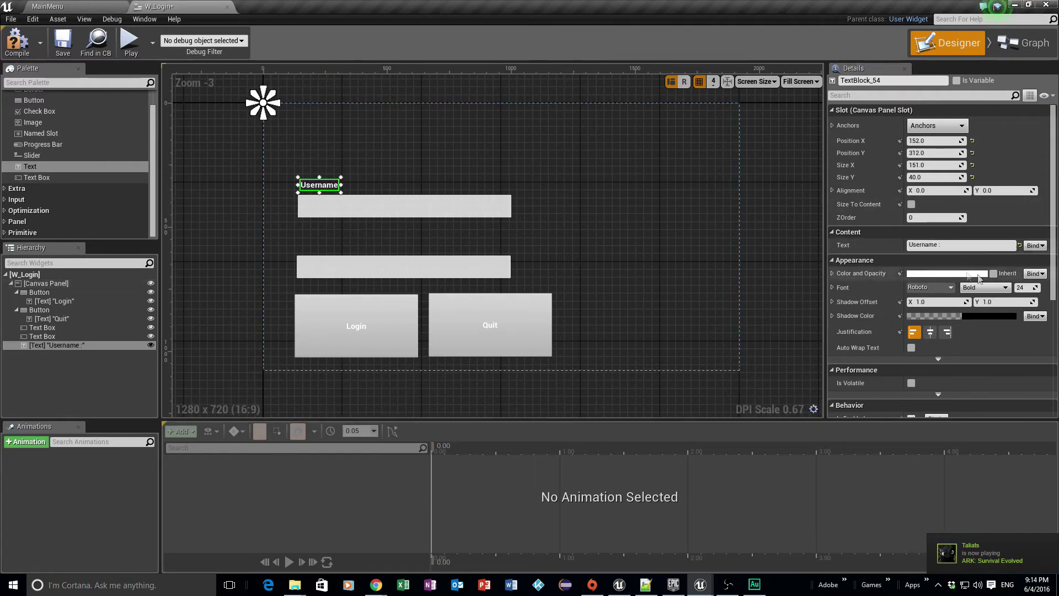
left_click_drag(1021, 287, 1037, 288)
left_click_drag(330, 190, 430, 191)
left_click_drag(372, 176, 367, 186)
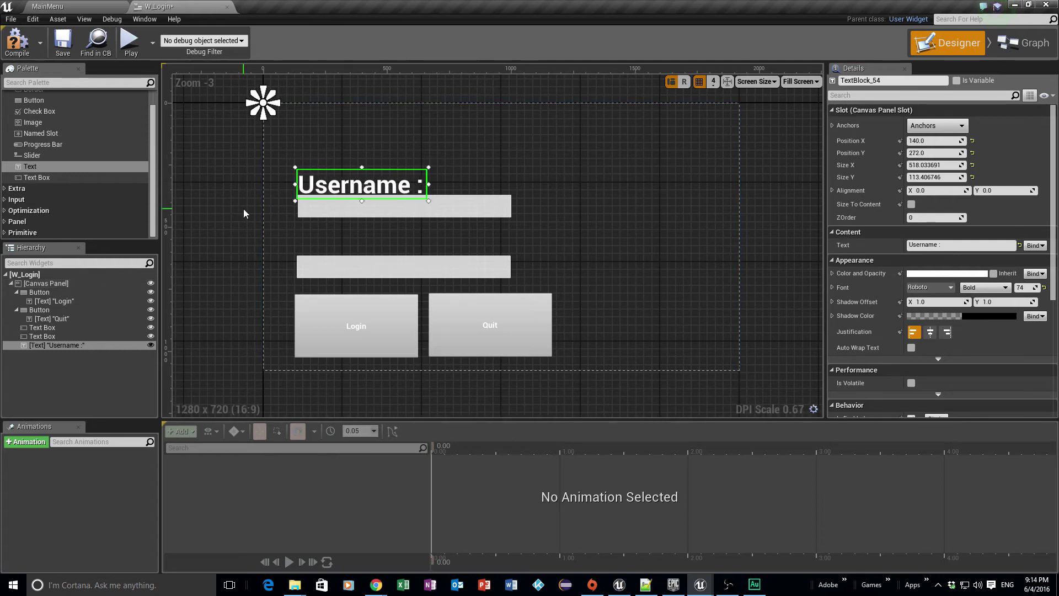
left_click(251, 257)
- Duplicate the label, move it above the second text box, and change its text to Password
left_click(361, 185)
left_click(57, 345)
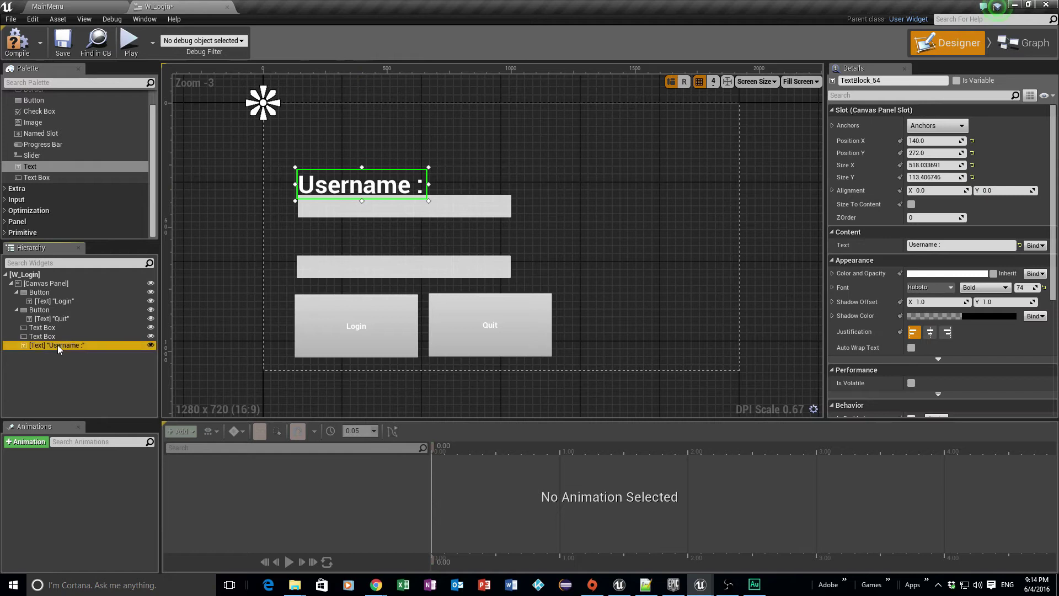
right_click(57, 345)
left_click(97, 373)
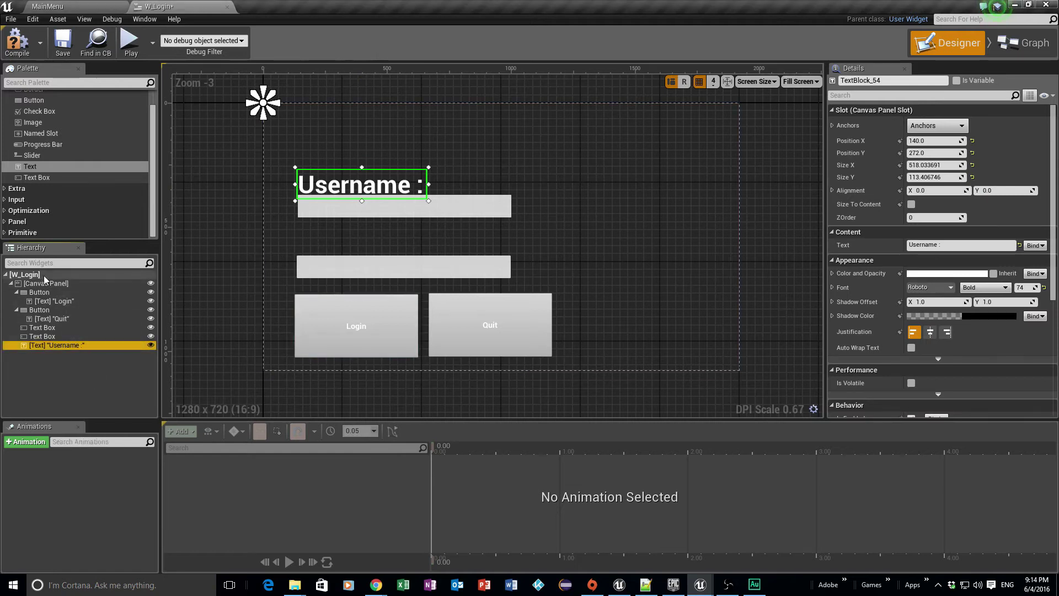
right_click(44, 276)
left_click(36, 287)
right_click(36, 287)
left_click(76, 325)
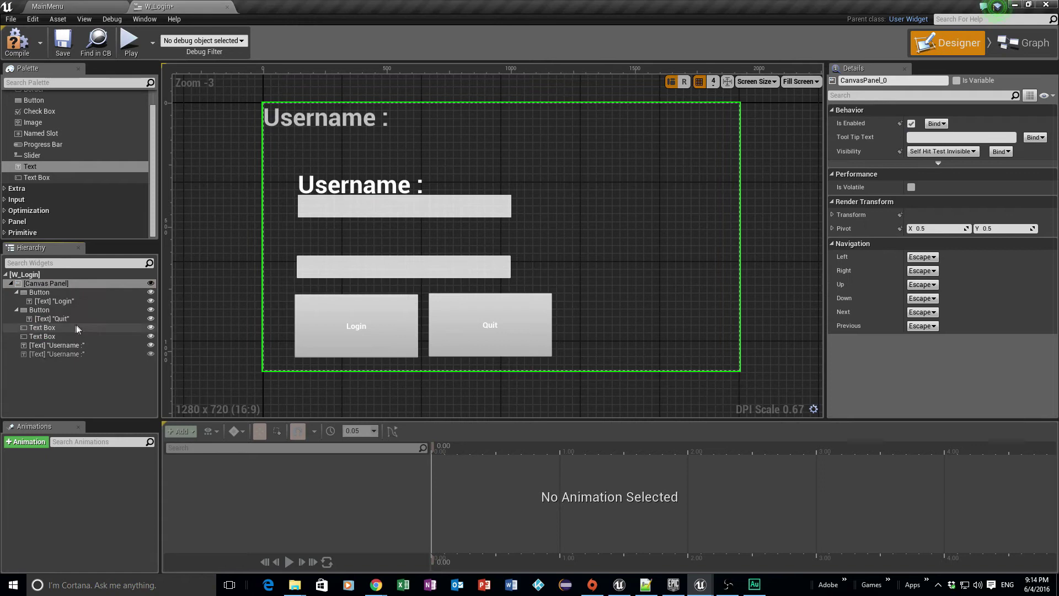
left_click(318, 120)
left_click_drag(317, 120, 353, 246)
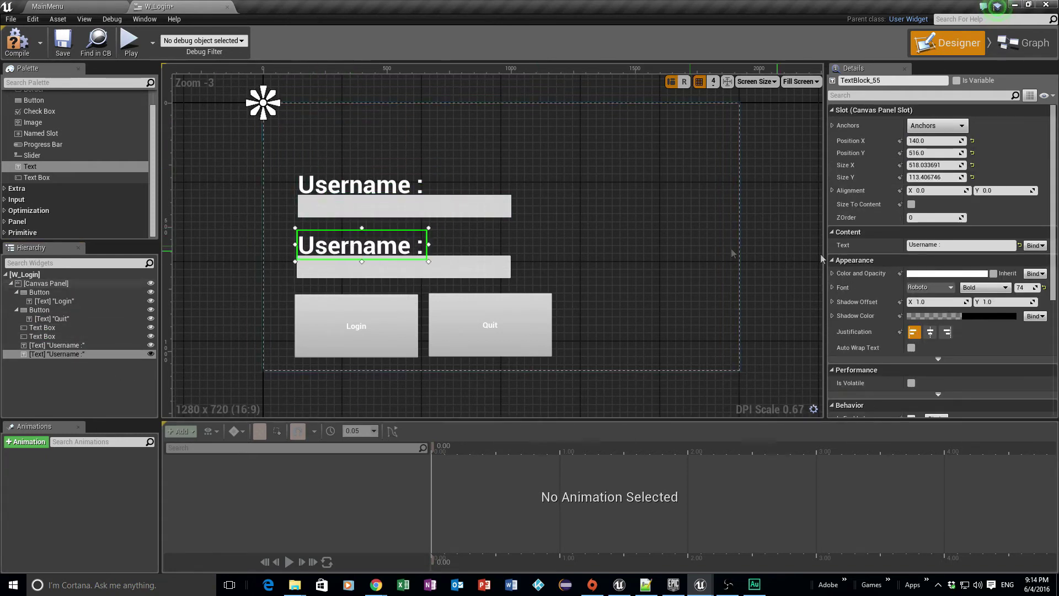
type("Pa")
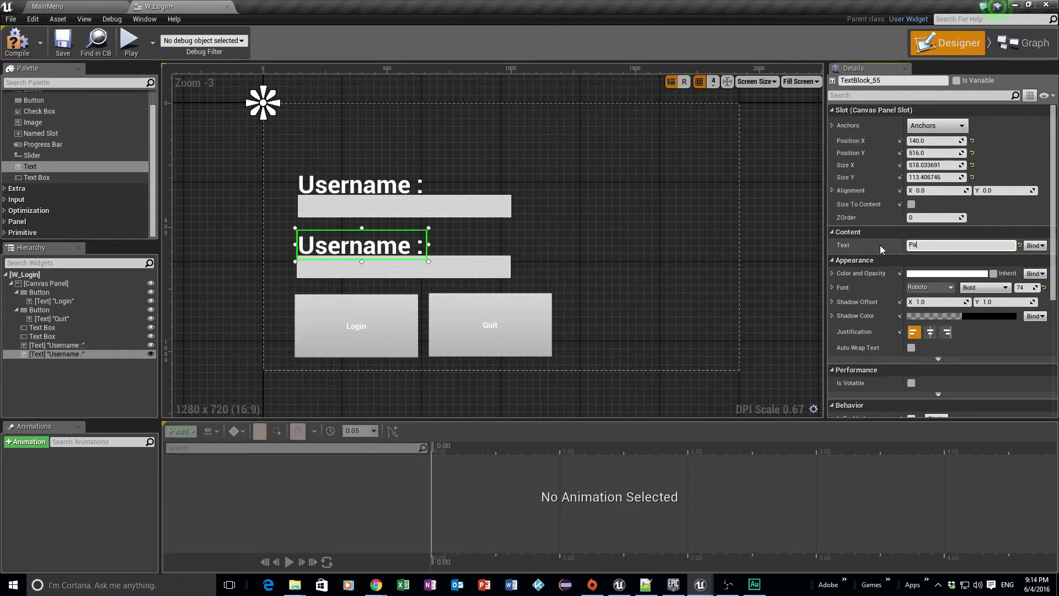
type("ssword")
key("Return")
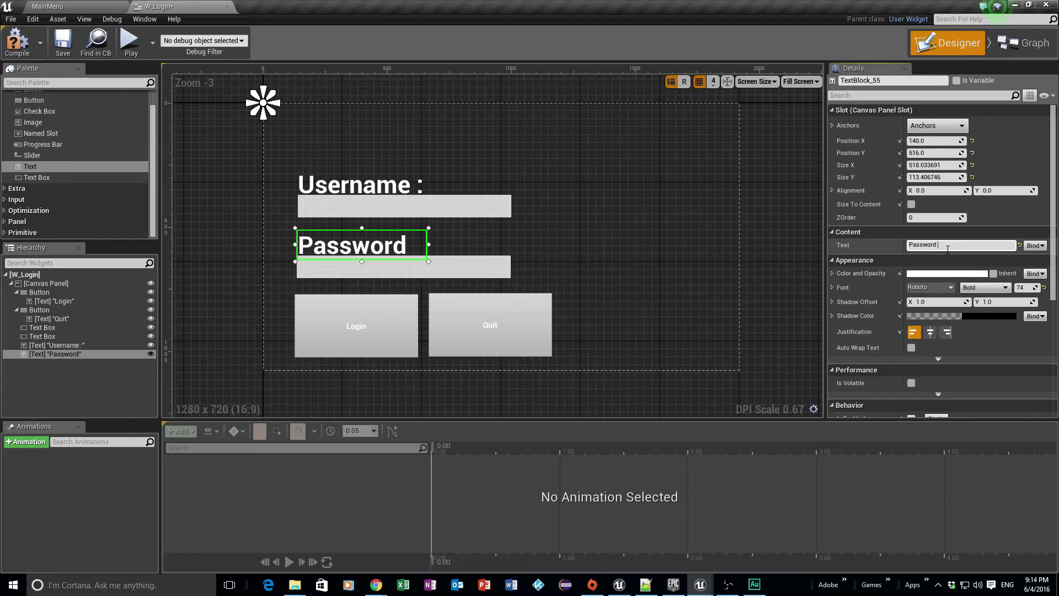
left_click(462, 207)
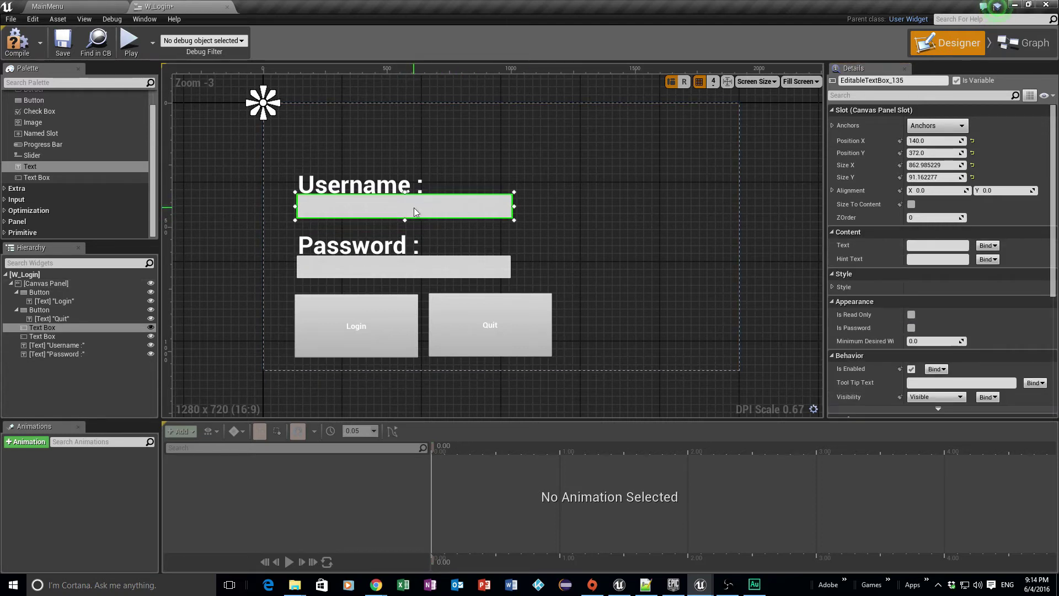
- Nudge the Username text box down slightly and raise its font size from 9 to 21
left_click_drag(413, 217, 413, 222)
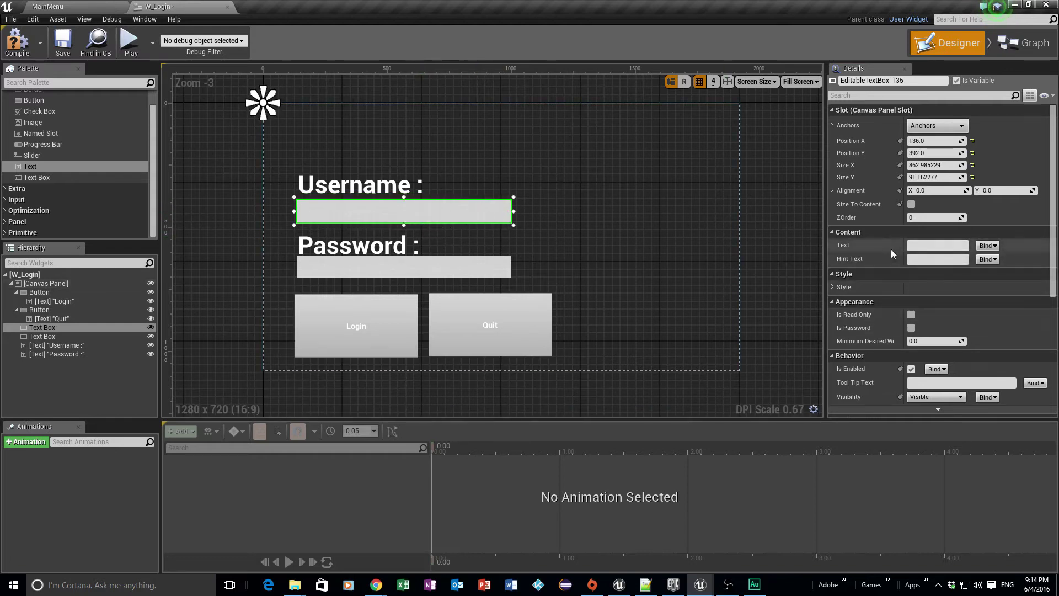
left_click(833, 287)
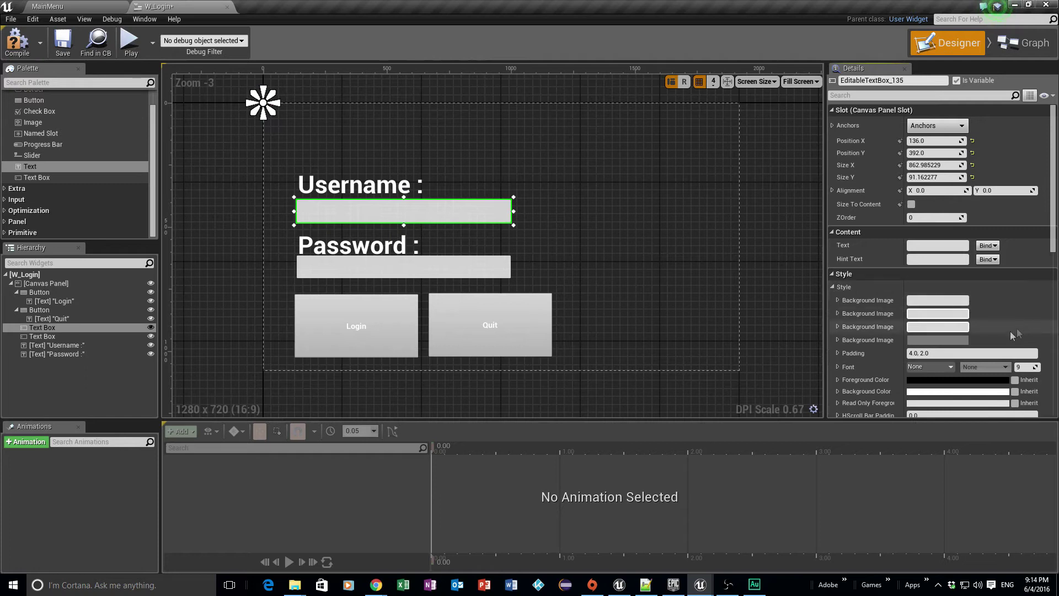
left_click(1021, 368)
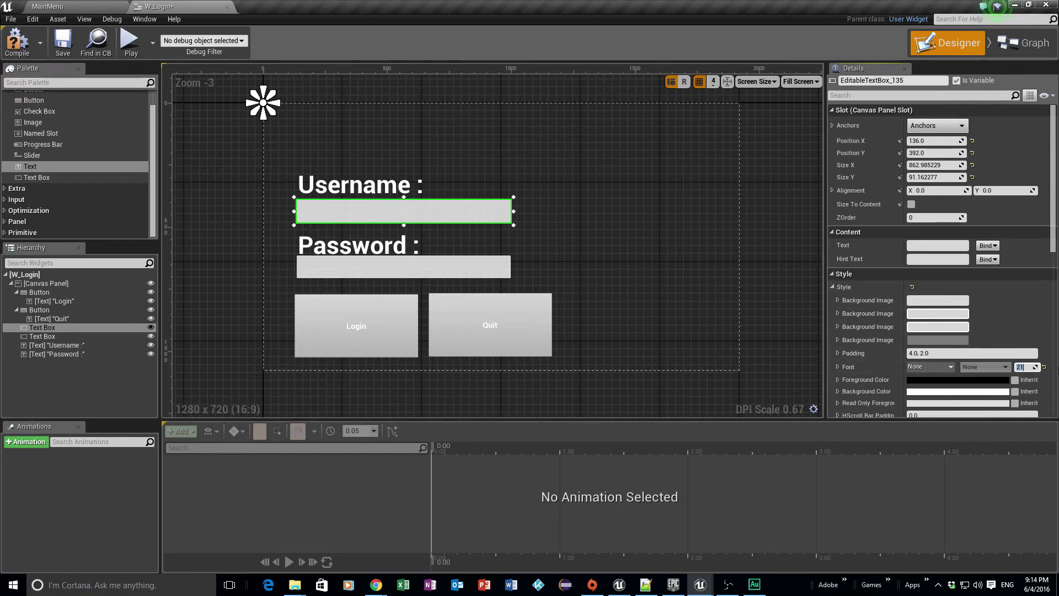
key("Return")
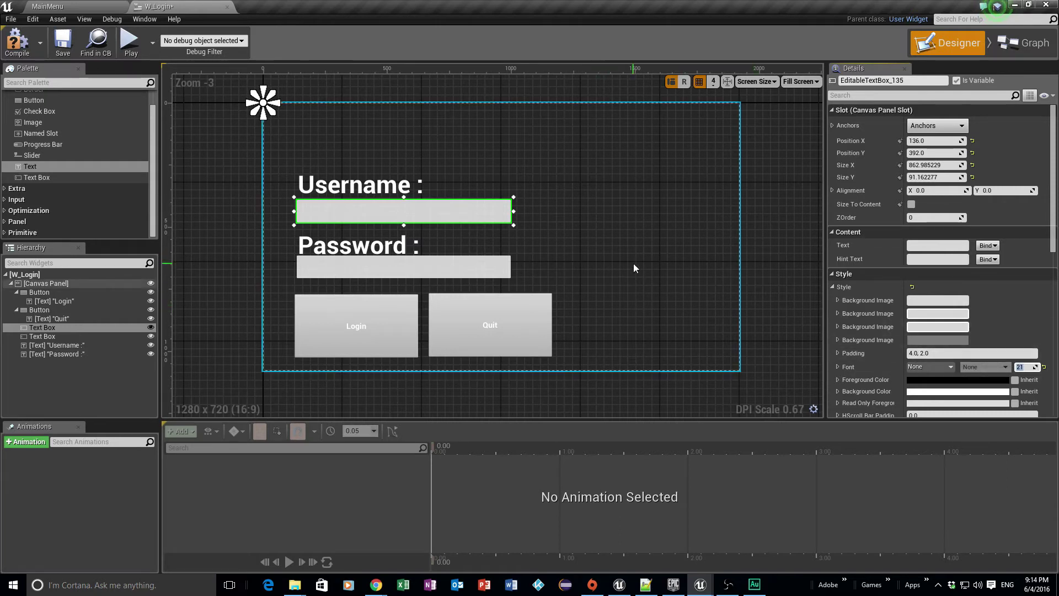
left_click(217, 206)
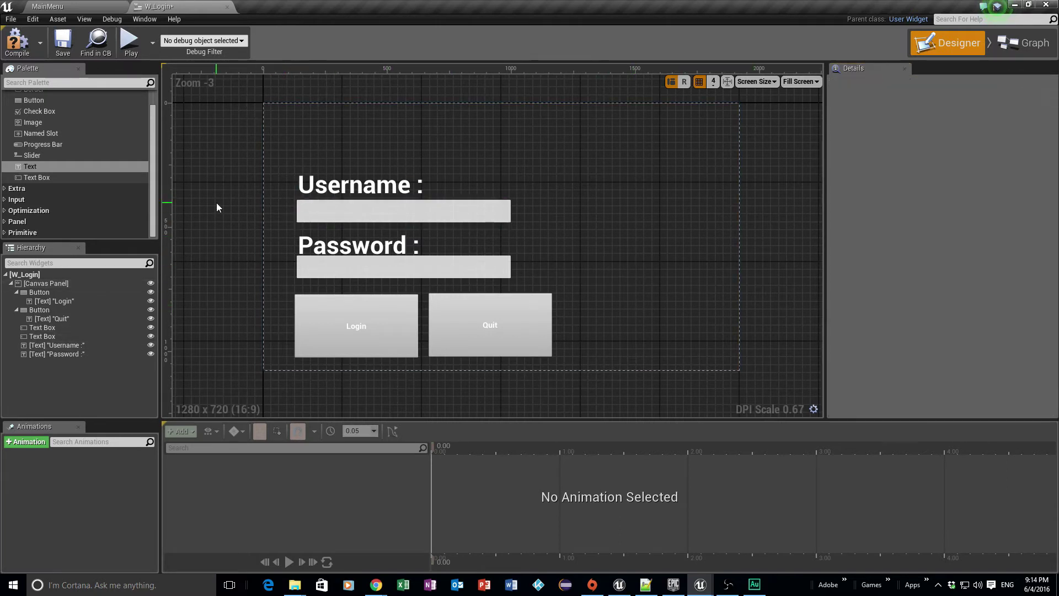
- Add a new Text block reading 'Wazza YouTube Tut' to the login screen
left_click_drag(30, 167, 646, 158)
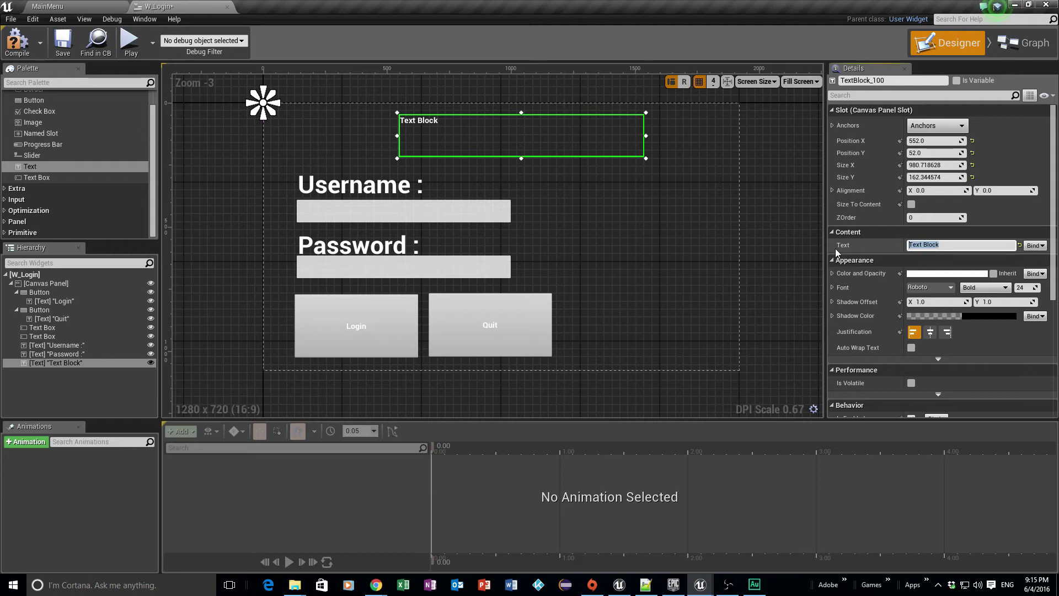
type("Waaza")
key("BackSpace")
key("BackSpace")
key("BackSpace")
key("BackSpace")
type("za")
key("BackSpace")
type("za YouTube Tut")
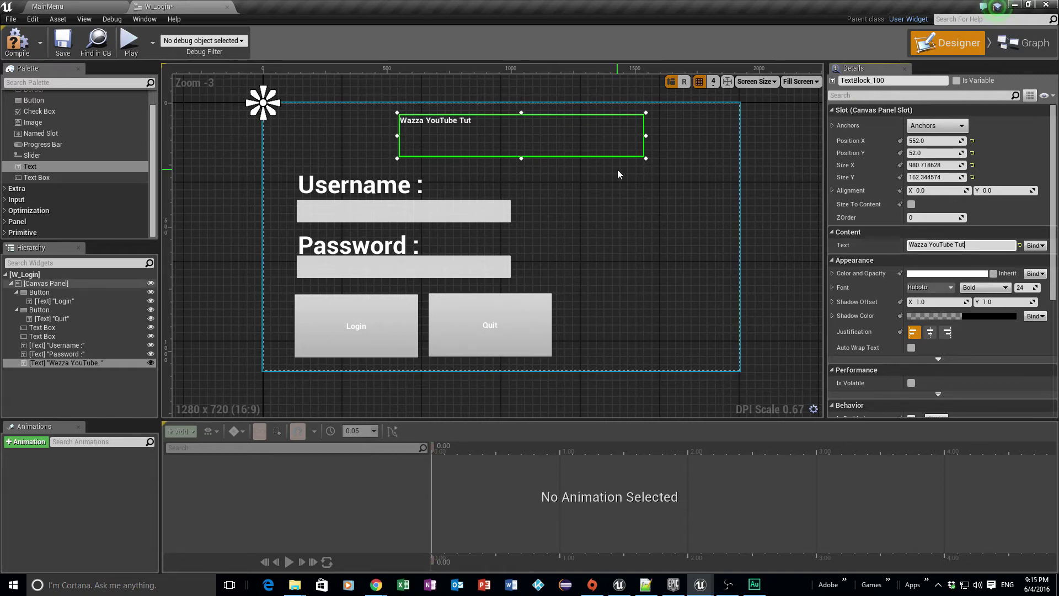
- Enlarge the title to font size 114 and centre it at the top of the canvas
left_click_drag(1023, 288, 1055, 288)
left_click_drag(585, 138, 684, 135)
left_click_drag(563, 140, 581, 144)
left_click(215, 206)
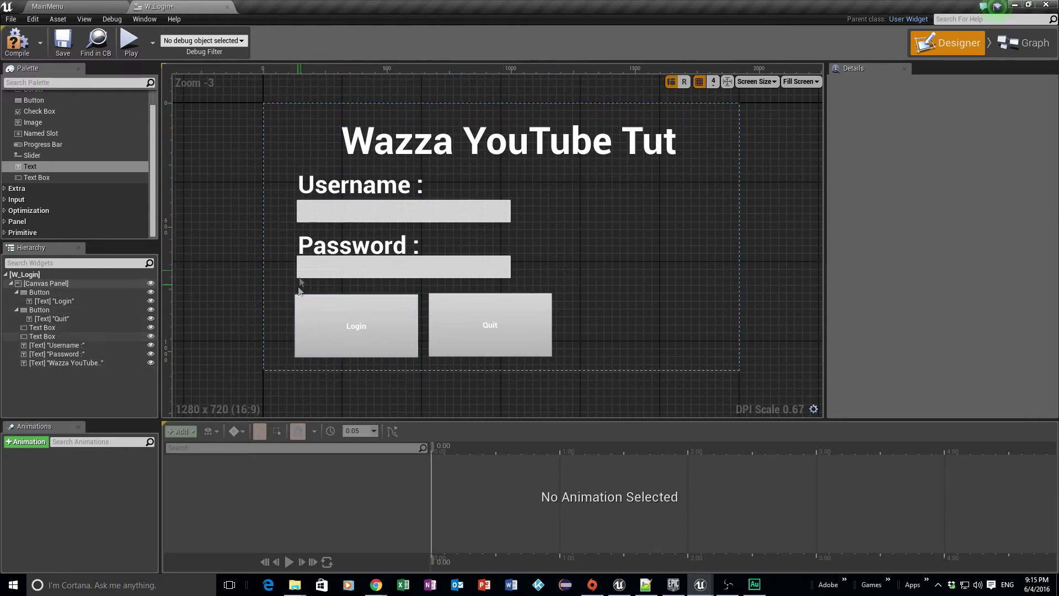
left_click(359, 143)
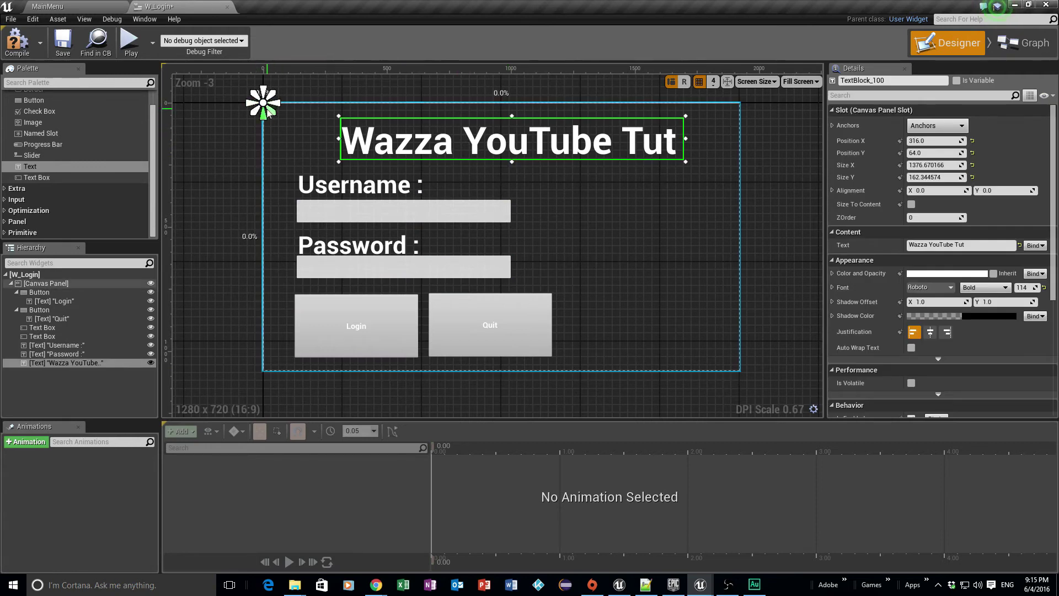
- Anchor the title, the Username and Password labels, and both text boxes onto themselves
left_click_drag(263, 102, 512, 141)
left_click(358, 185)
left_click_drag(263, 102, 364, 185)
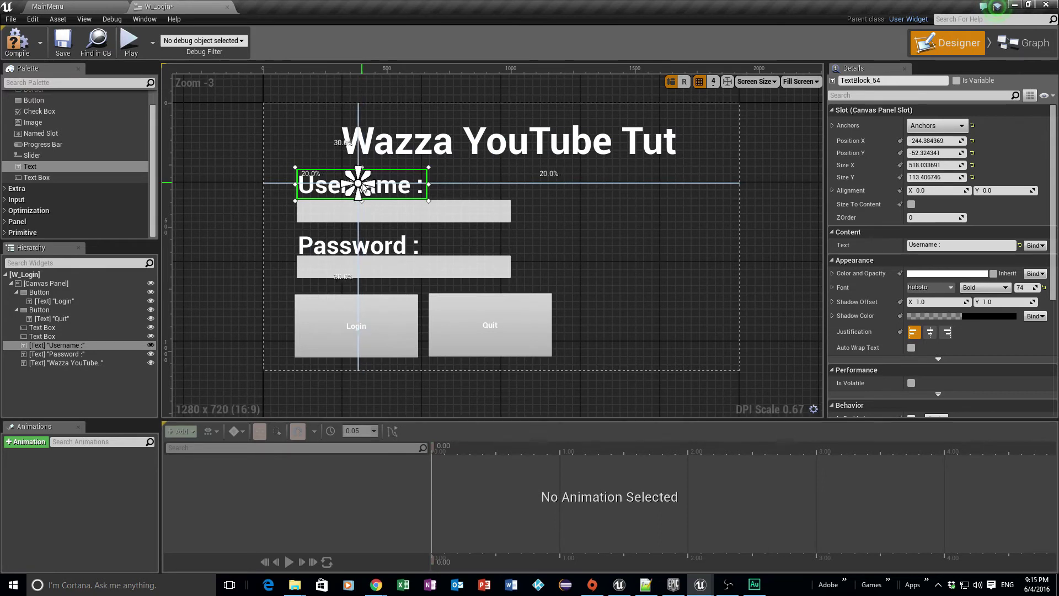
left_click(390, 211)
left_click_drag(263, 102, 405, 209)
left_click(302, 245)
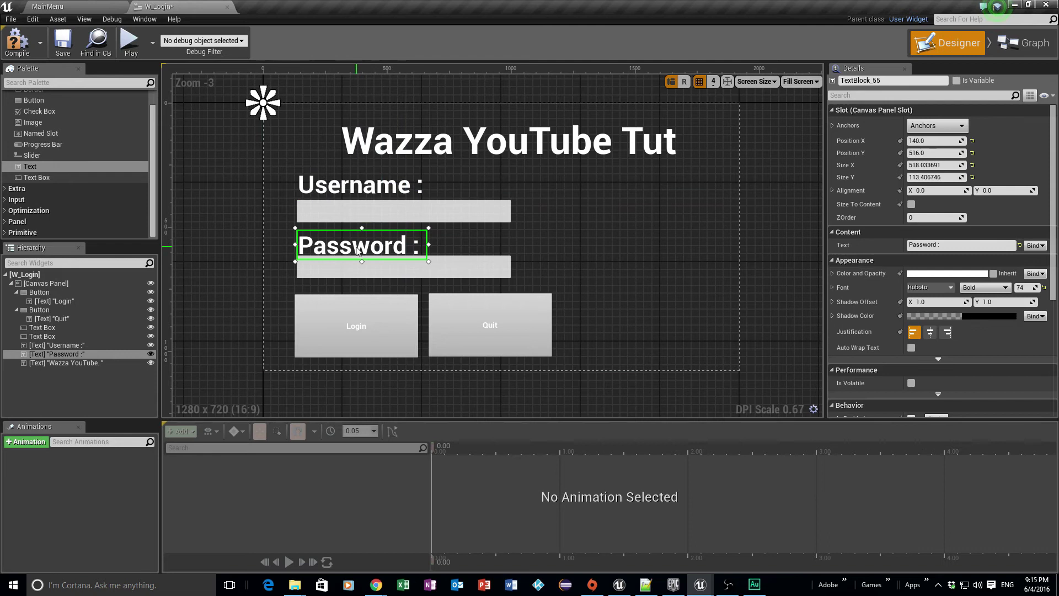
left_click_drag(264, 102, 363, 242)
left_click(364, 268)
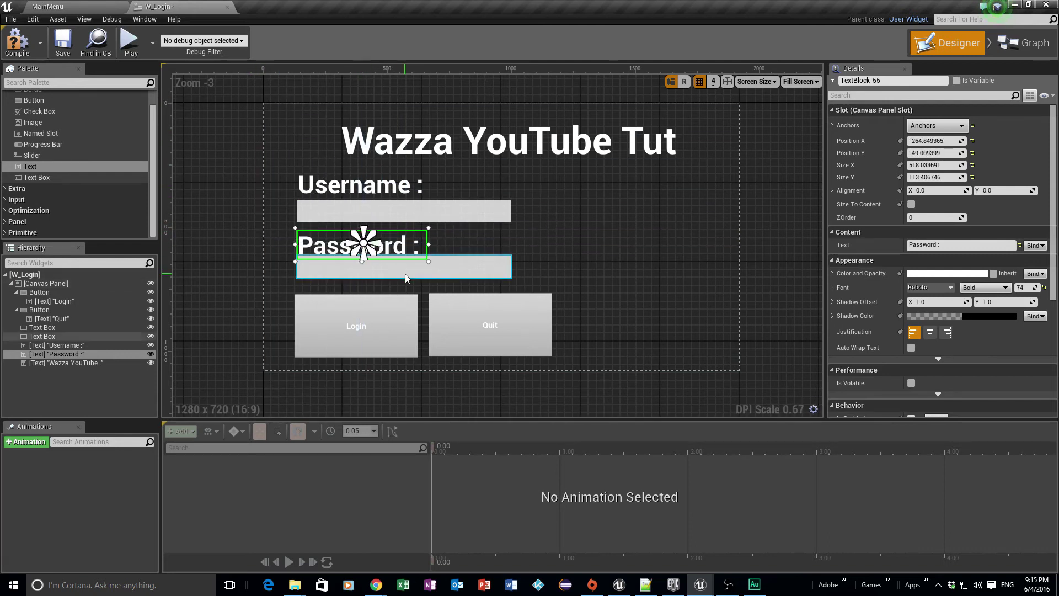
left_click_drag(263, 102, 406, 267)
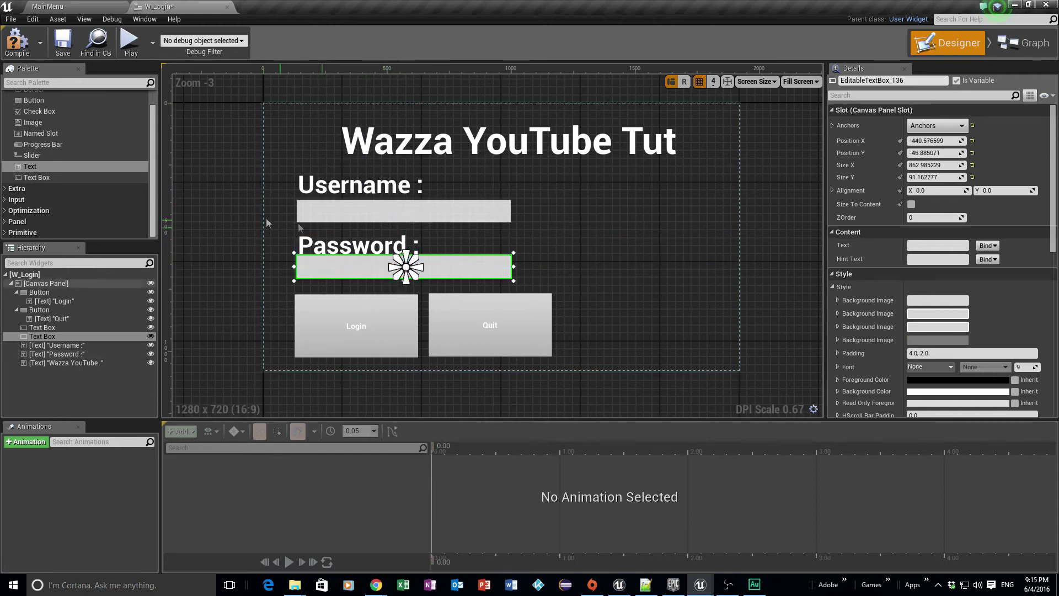
- Anchor the Login and Quit buttons onto their own positions instead of the canvas corner
left_click(220, 206)
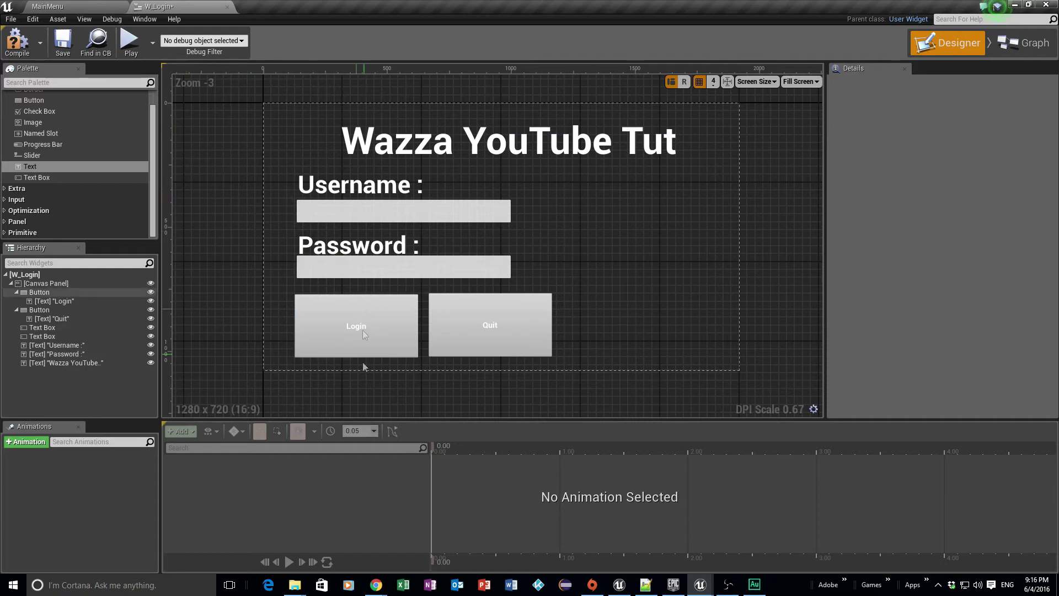
left_click(387, 326)
left_click_drag(263, 103, 360, 327)
left_click(469, 338)
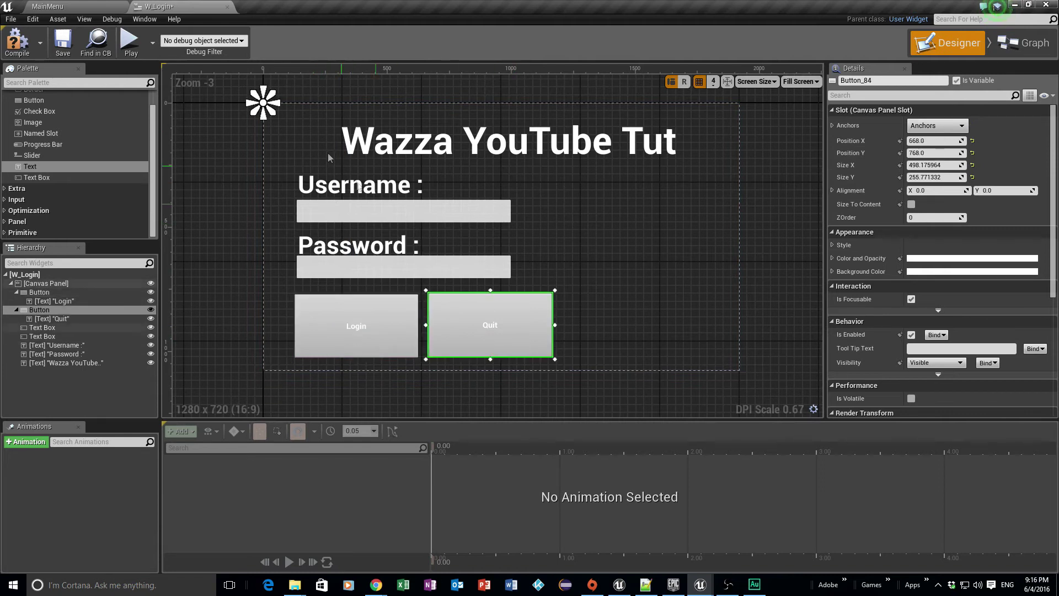
left_click_drag(263, 102, 493, 329)
left_click(212, 249)
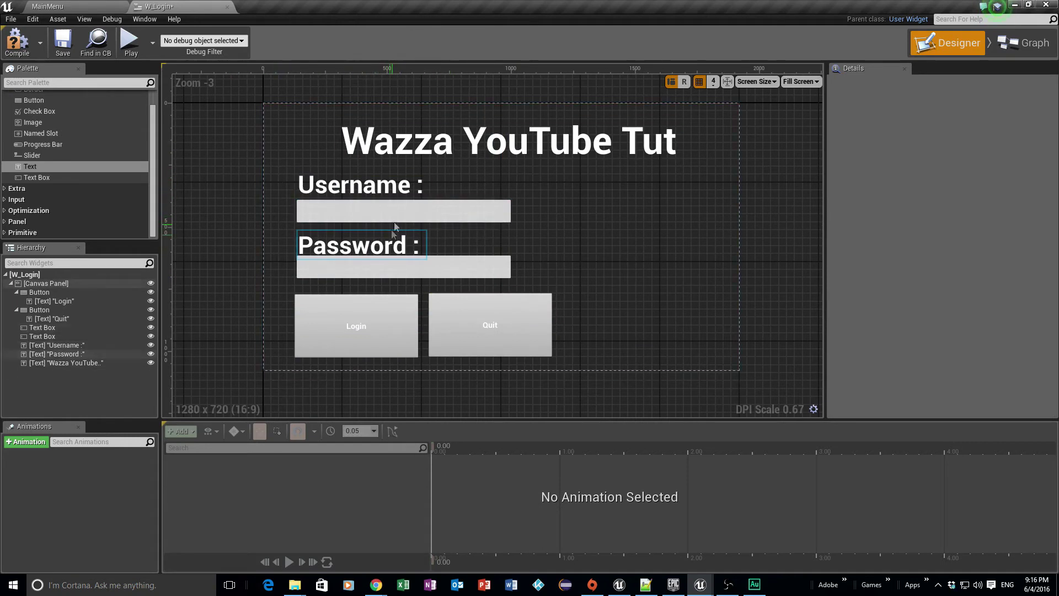
left_click(381, 266)
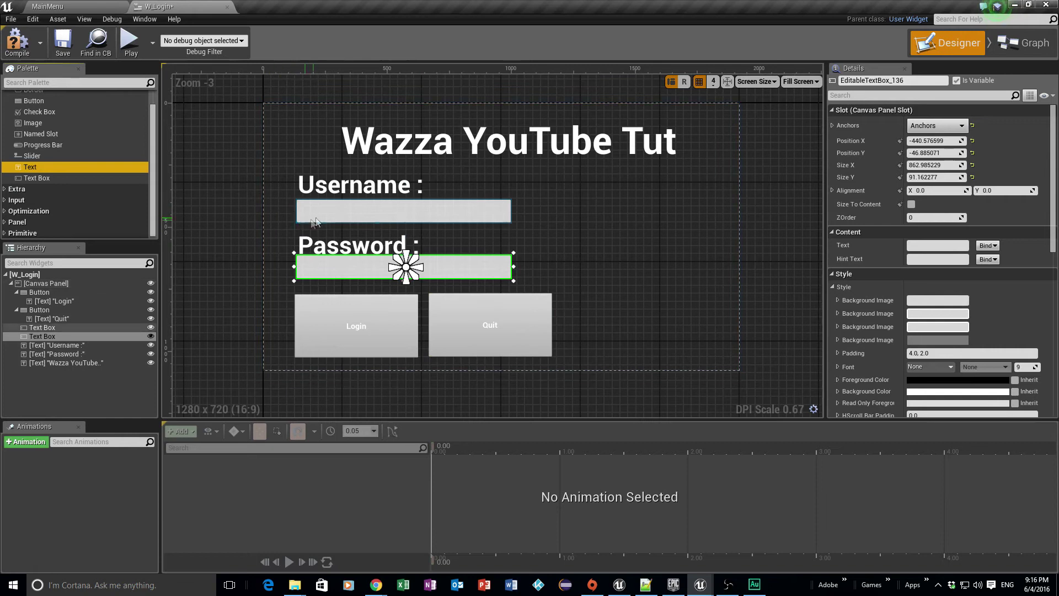
- Tick Is Password under Appearance for the Password text box
left_click(335, 213)
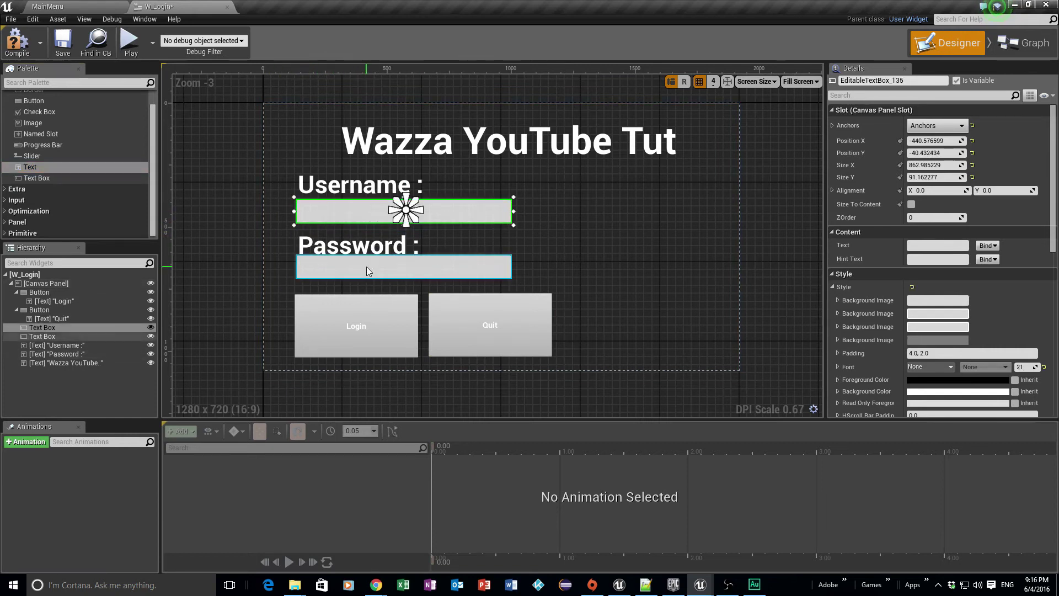
left_click(337, 270)
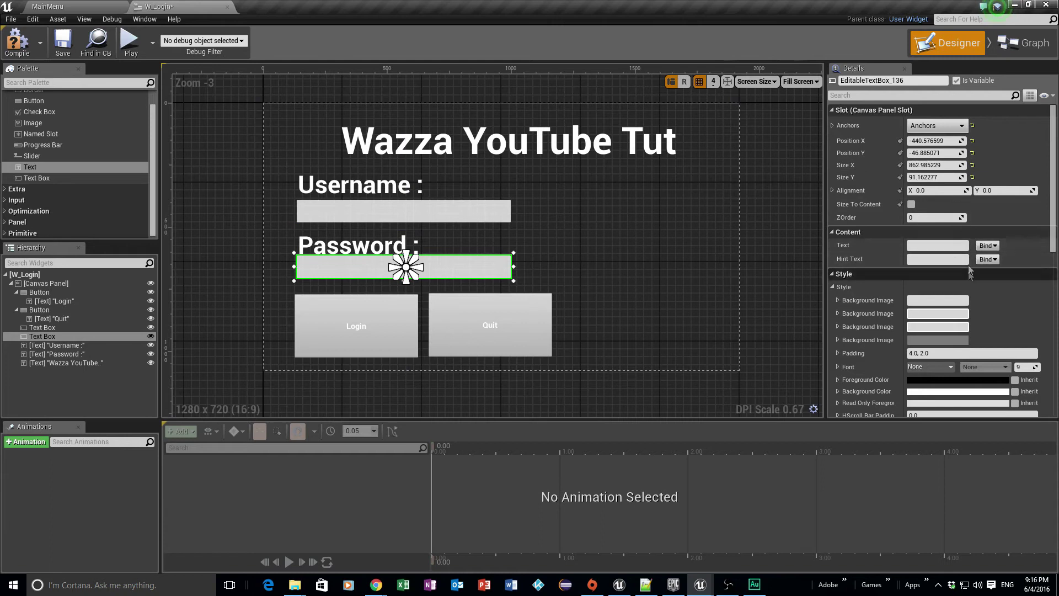
scroll(980, 240, "down", 6)
scroll(980, 238, "down", 1)
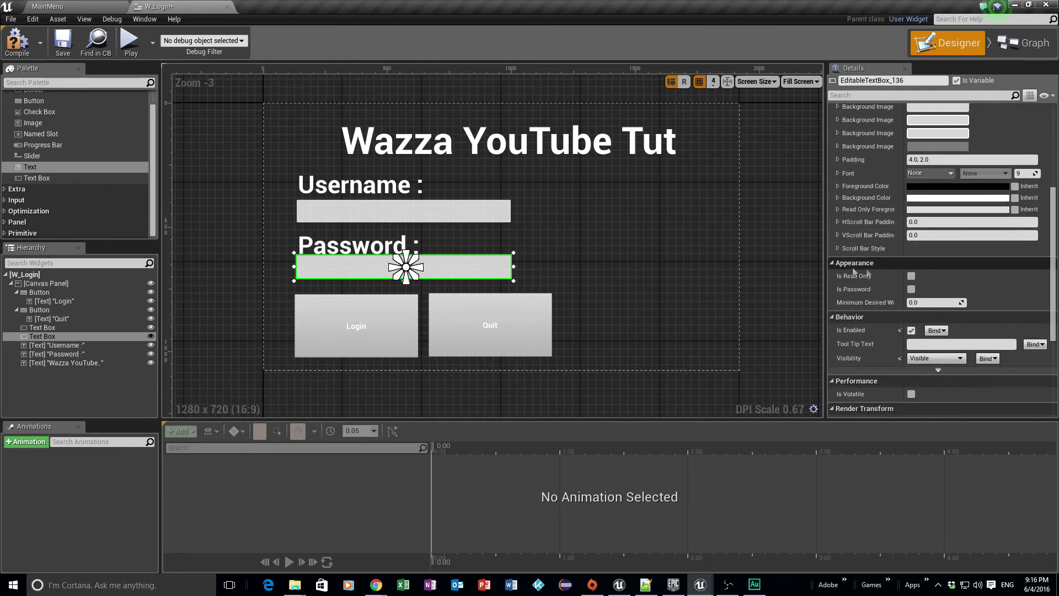
left_click(911, 290)
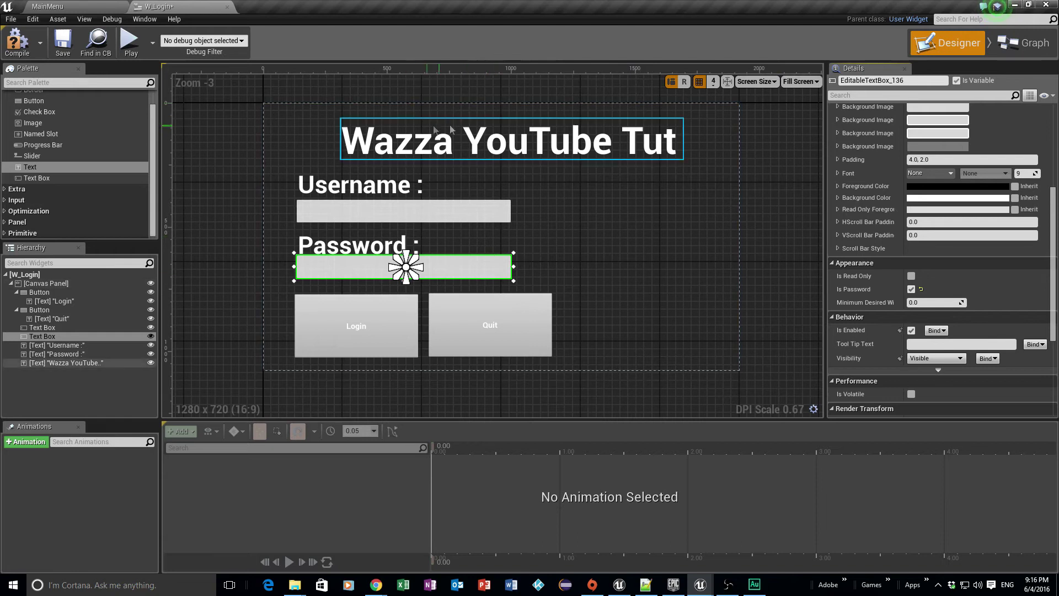
- Compile W_Login, then open the MainMenu Level Blueprint from the Blueprints menu
left_click(16, 41)
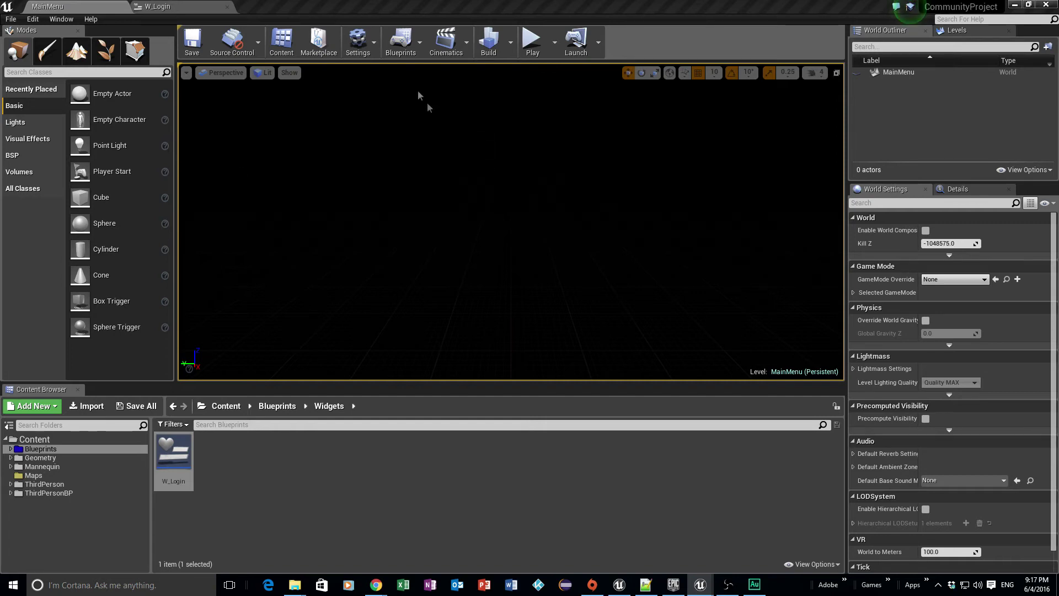
left_click(411, 46)
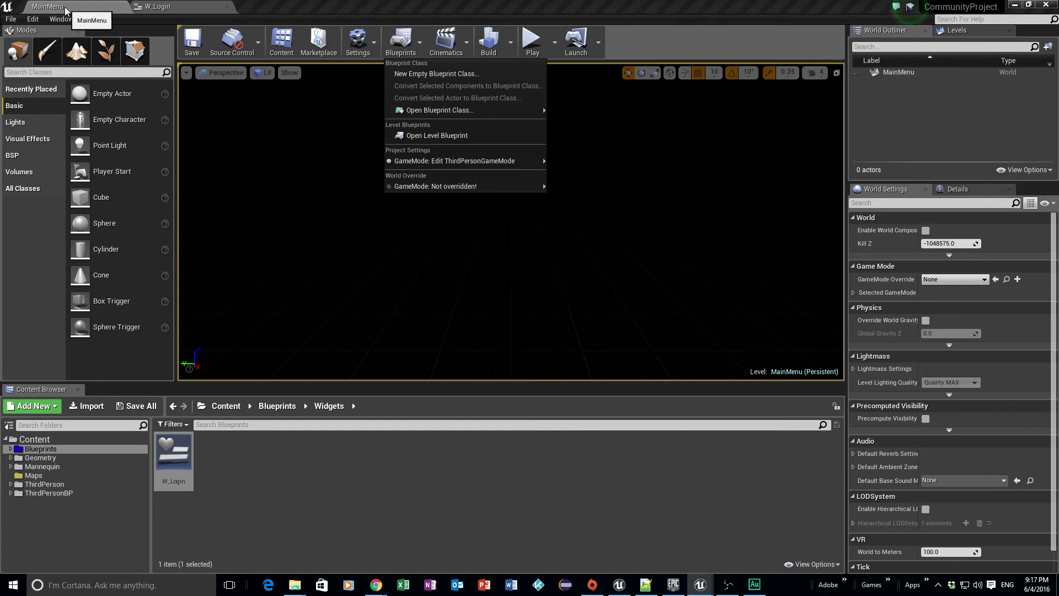
mouse_move(466, 109)
left_click(437, 135)
- Attach a Create Widget node with class W_Login to Event BeginPlay
right_click_drag(512, 244, 478, 245)
left_click_drag(376, 237, 544, 190)
right_click_drag(502, 202, 414, 210)
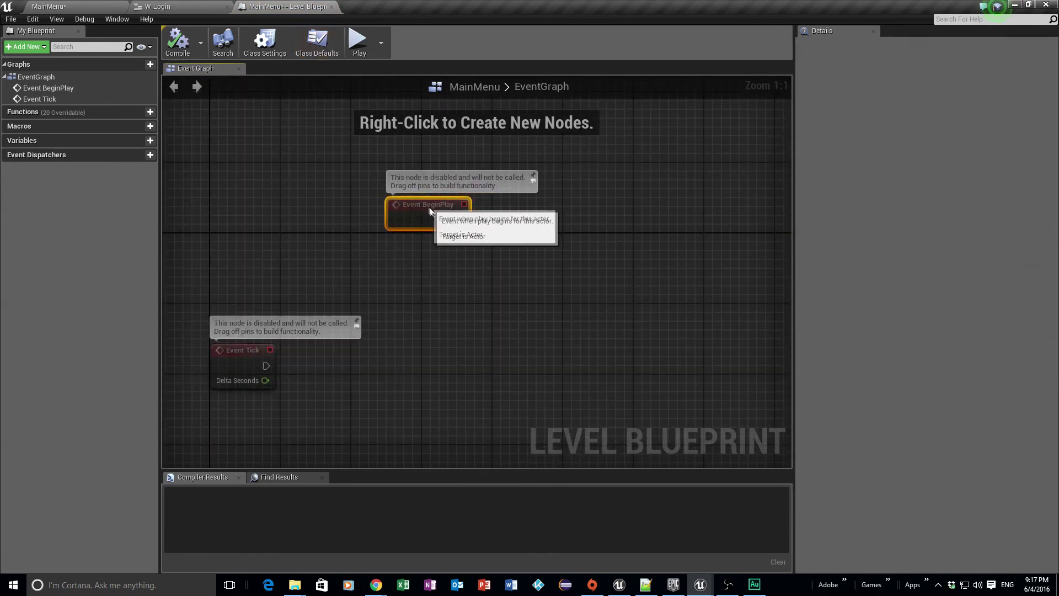
right_click_drag(476, 258, 437, 258)
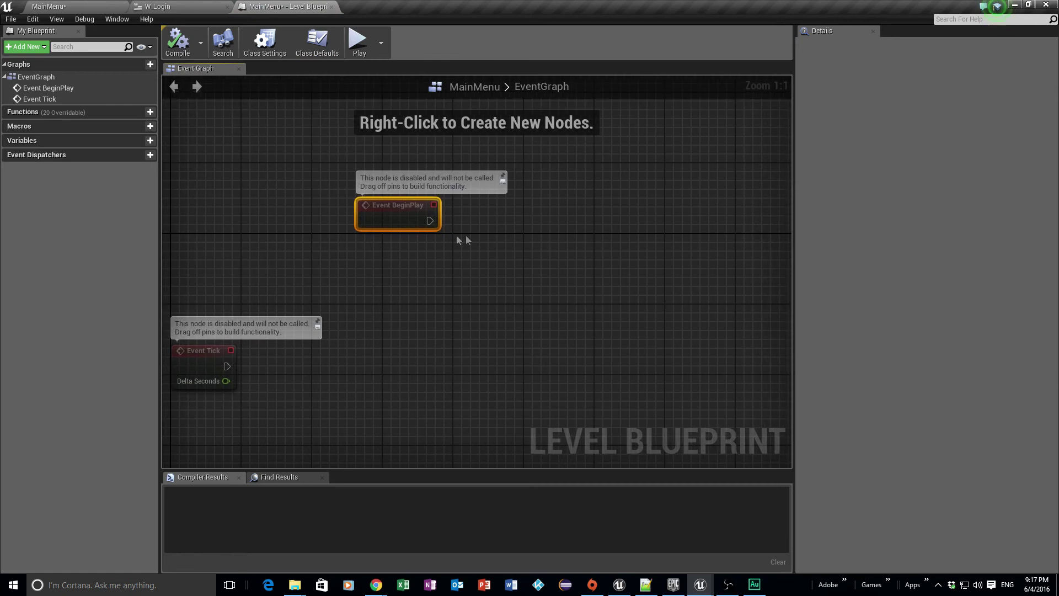
left_click_drag(430, 221, 545, 220)
type("create widge")
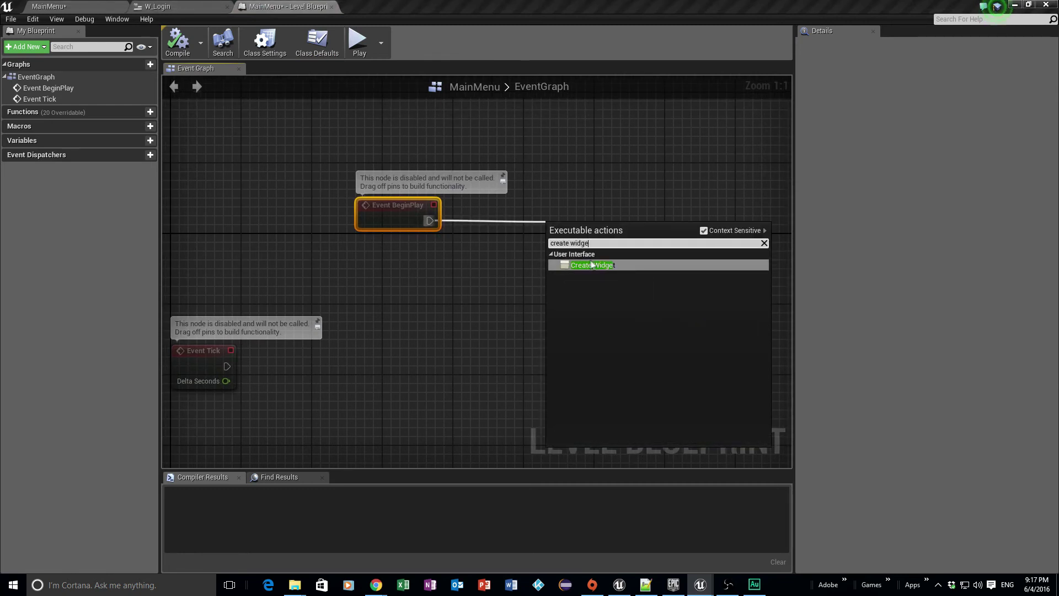
left_click(591, 265)
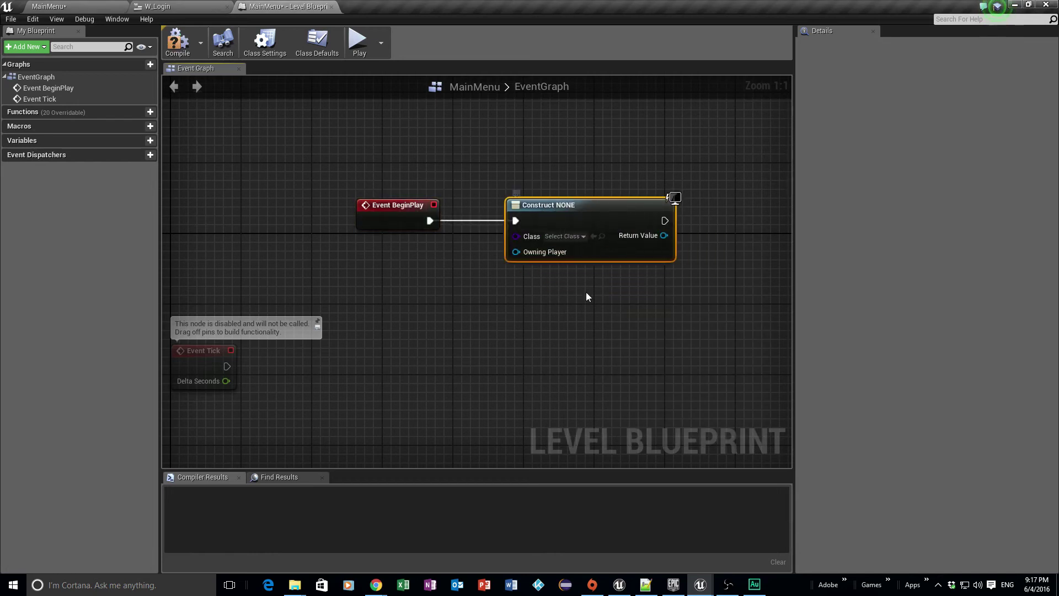
left_click(565, 236)
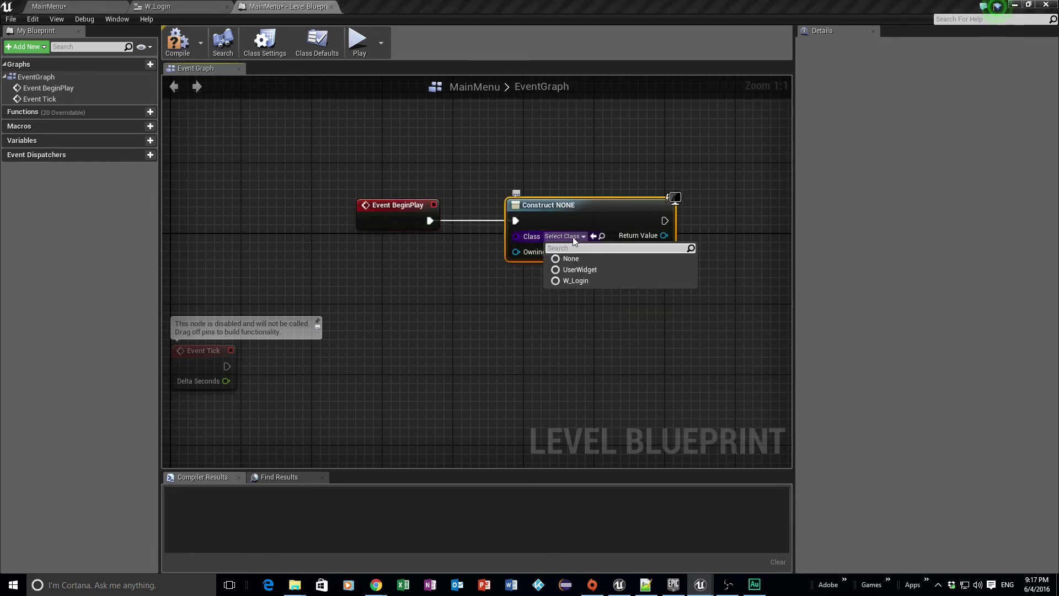
left_click(577, 281)
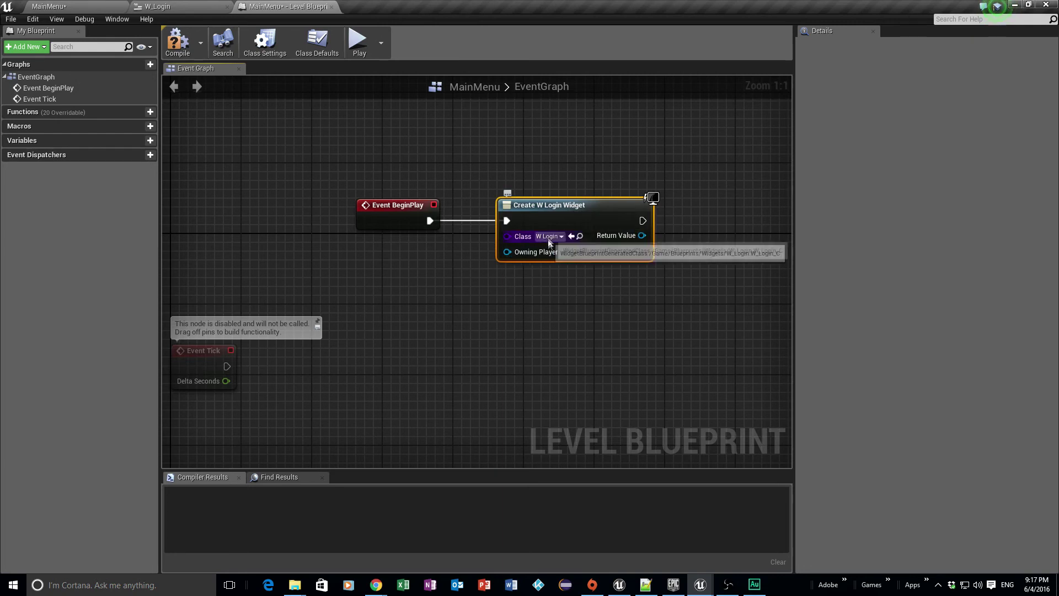
- Compile the MainMenu level blueprint and drag a wire out of the Owning Player pin
right_click_drag(525, 308, 554, 306)
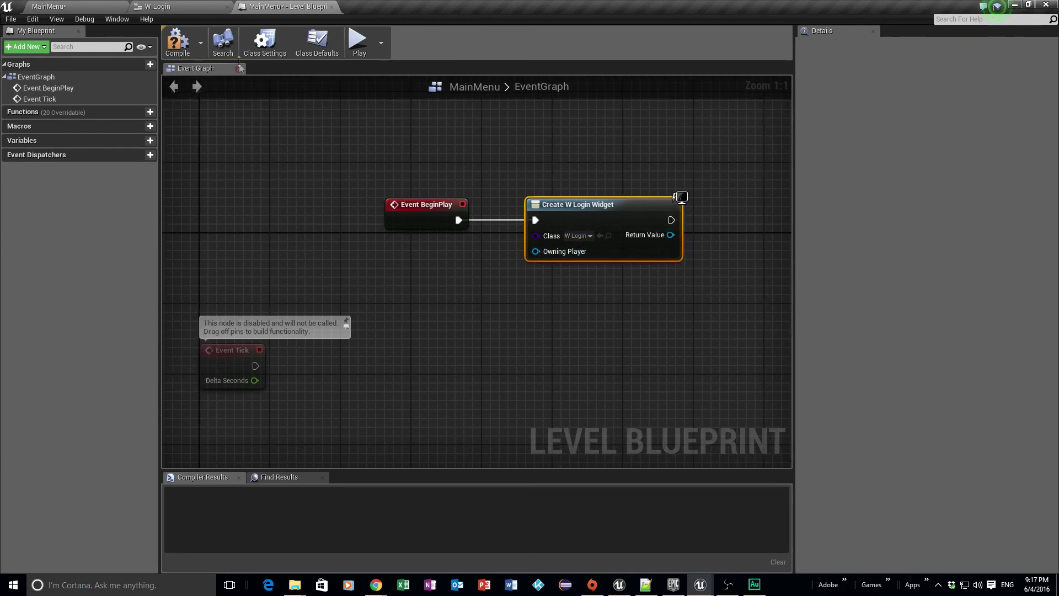
left_click(177, 42)
right_click_drag(482, 139, 473, 133)
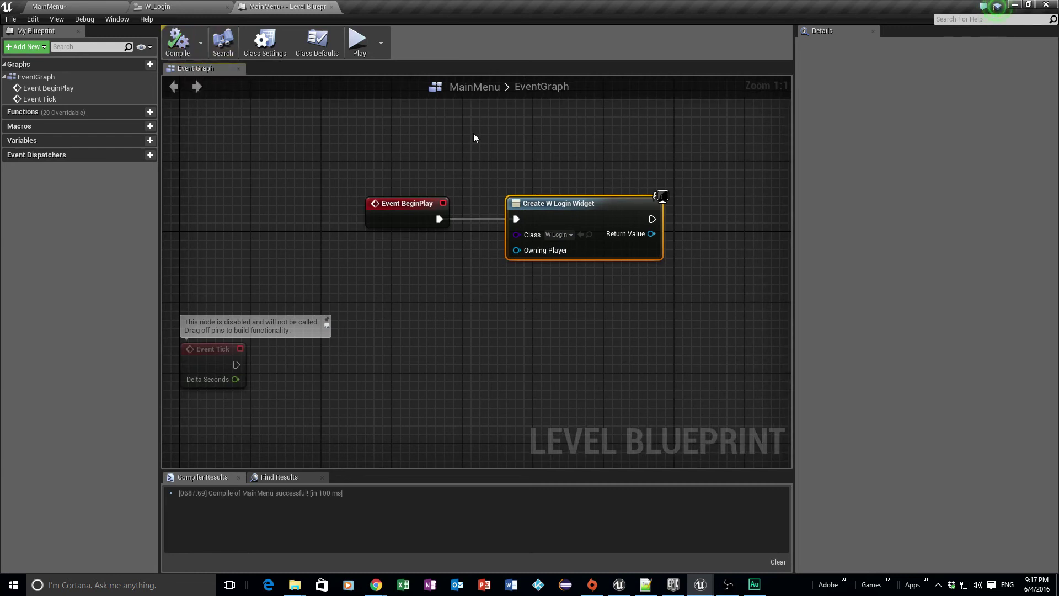
right_click_drag(525, 147, 501, 162)
left_click_drag(492, 243, 401, 266)
- Feed the Owning Player pin with a Get Player Controller node
type("get player")
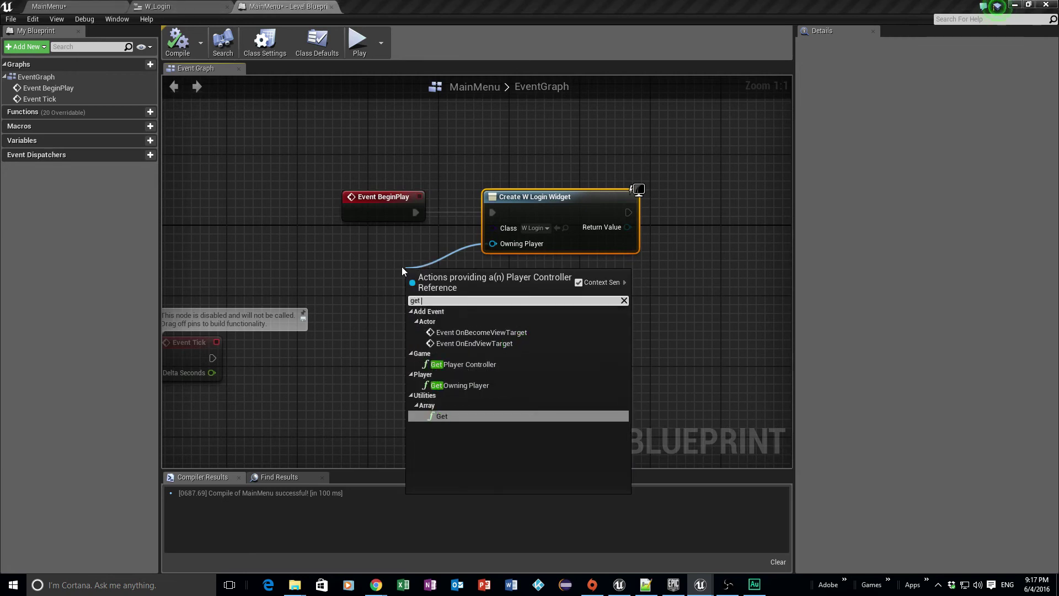
key("Up")
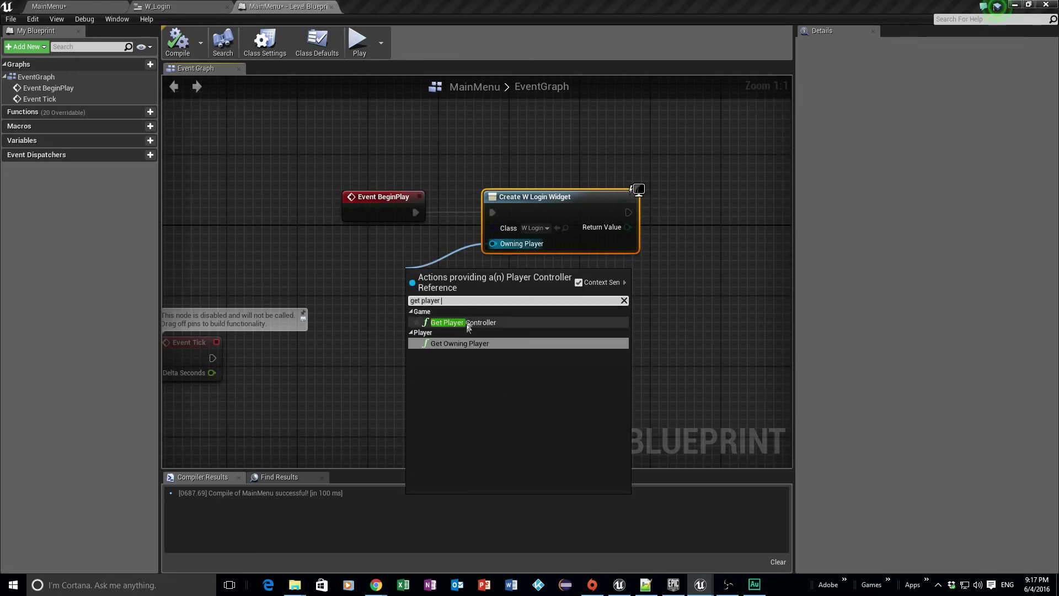
key("Return")
right_click_drag(482, 283, 350, 287)
- Add Add to Viewport on the widget's Return Value, then search 'set input ga' from its exec pin
left_click_drag(358, 246, 396, 247)
type("add to vie")
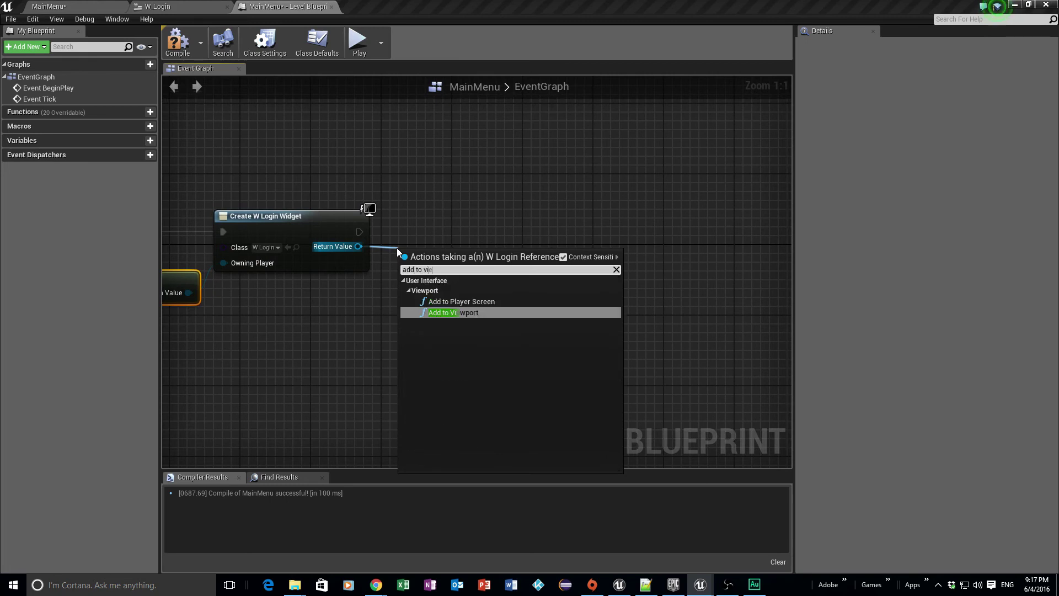
left_click(449, 313)
left_click_drag(451, 251, 461, 213)
right_click_drag(439, 284, 489, 294)
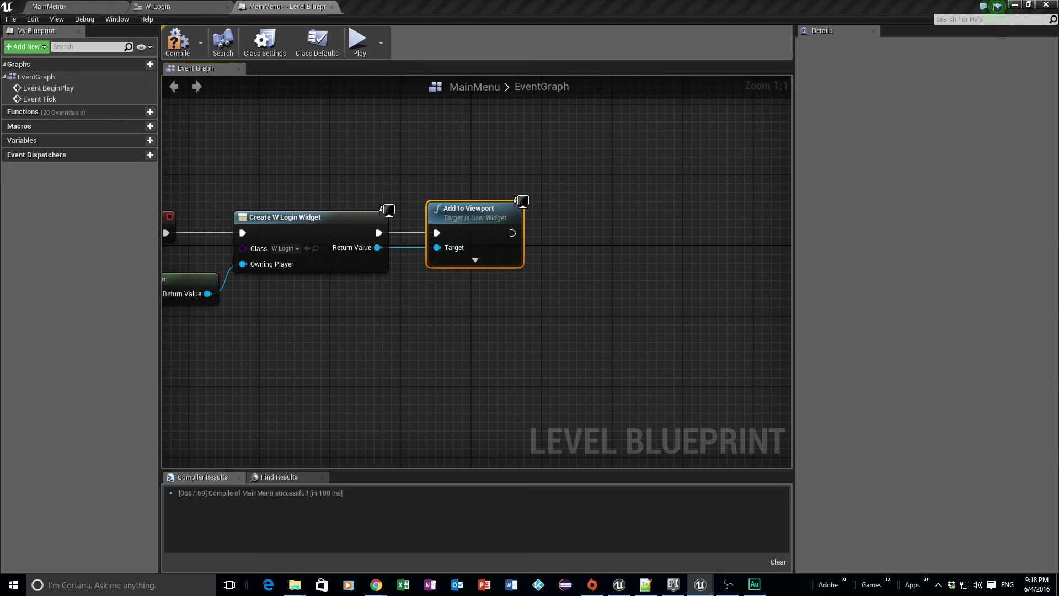
right_click(502, 303)
left_click_drag(512, 233, 620, 237)
type("set input ga")
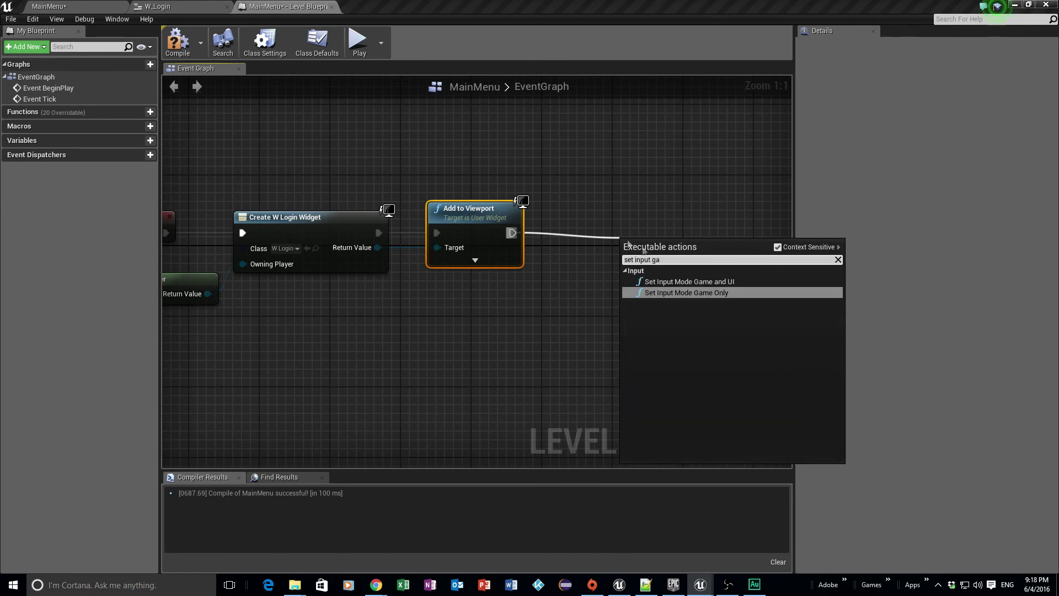
- Place a Set Input Mode Game and UI node in line after Add to Viewport
left_click(716, 282)
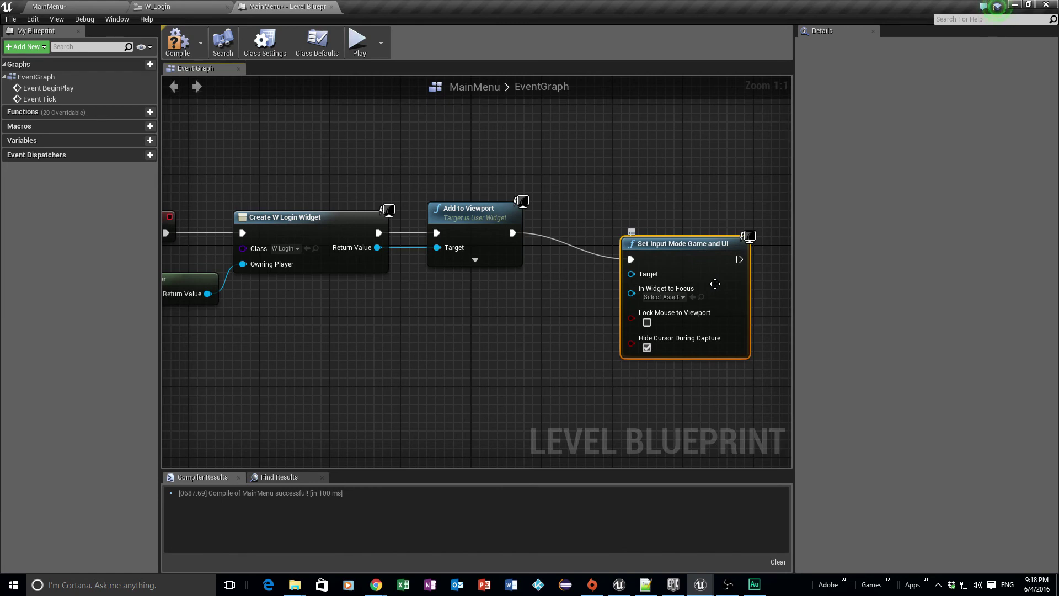
left_click_drag(684, 250, 677, 222)
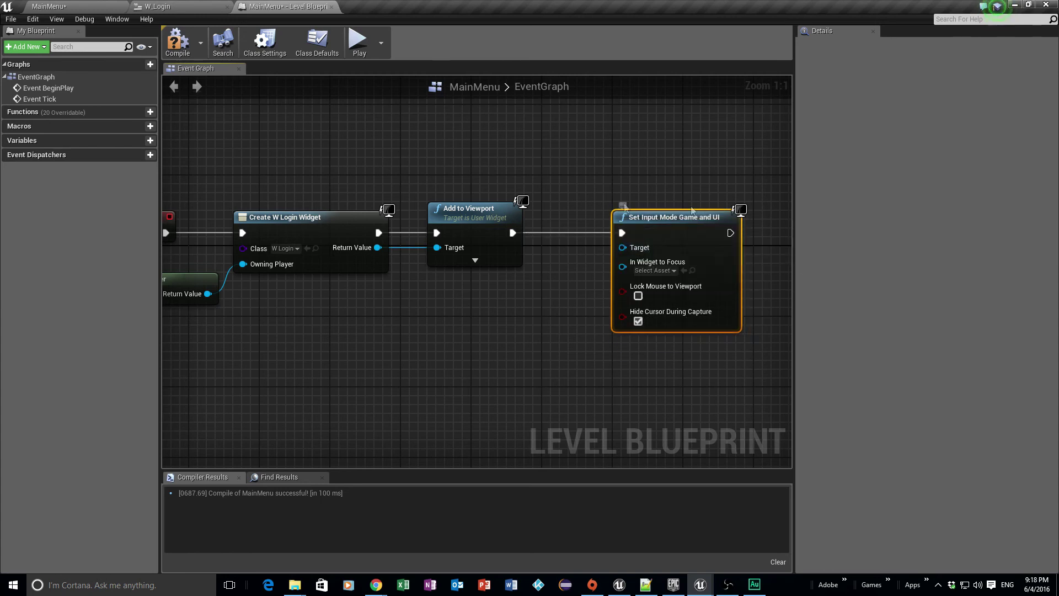
left_click_drag(662, 217, 627, 216)
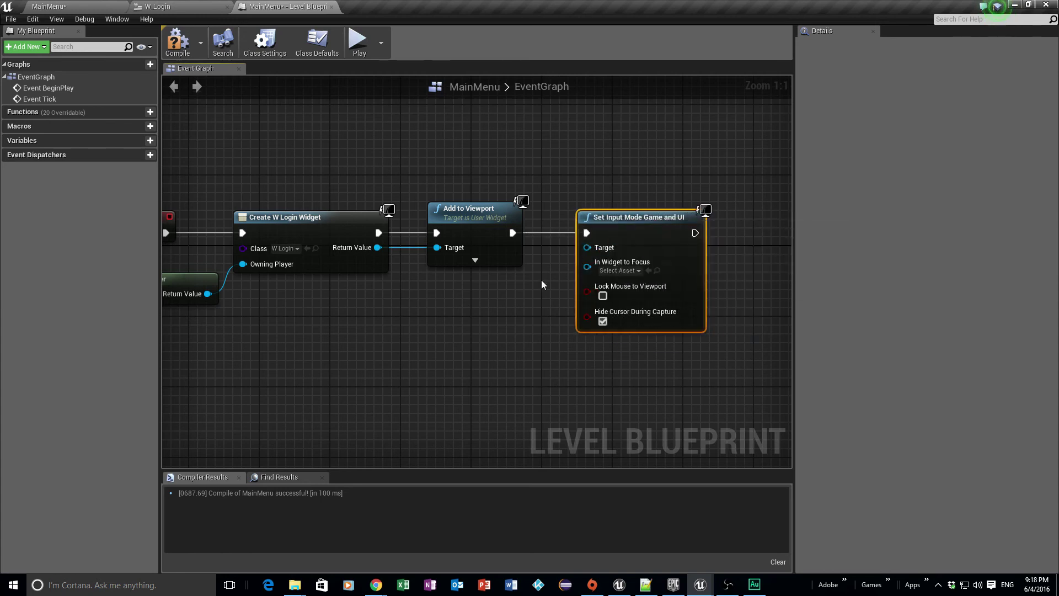
right_click_drag(541, 279, 575, 270)
right_click_drag(506, 277, 512, 282)
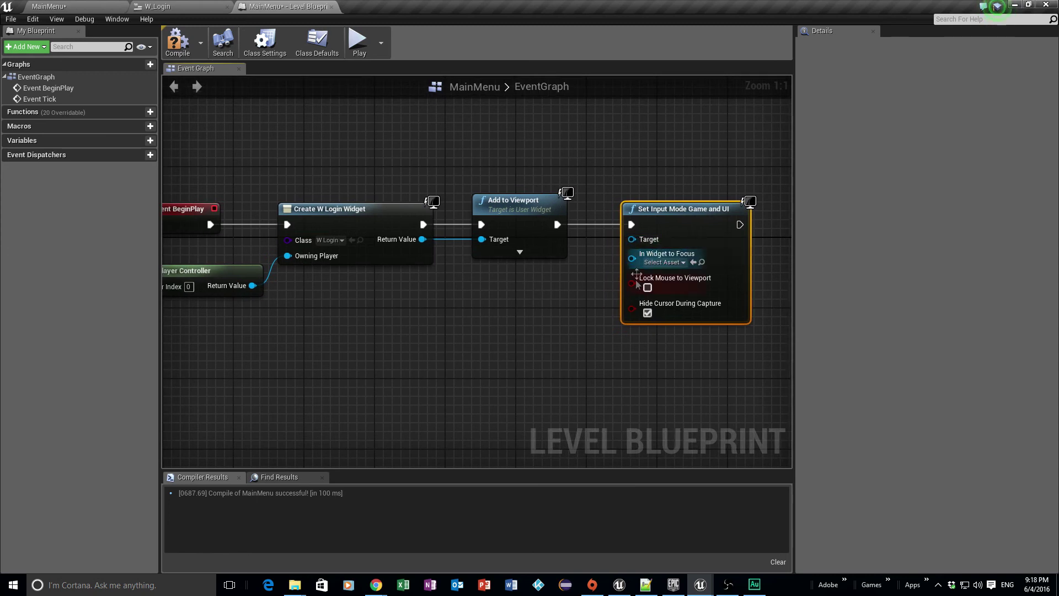
right_click_drag(523, 320, 534, 316)
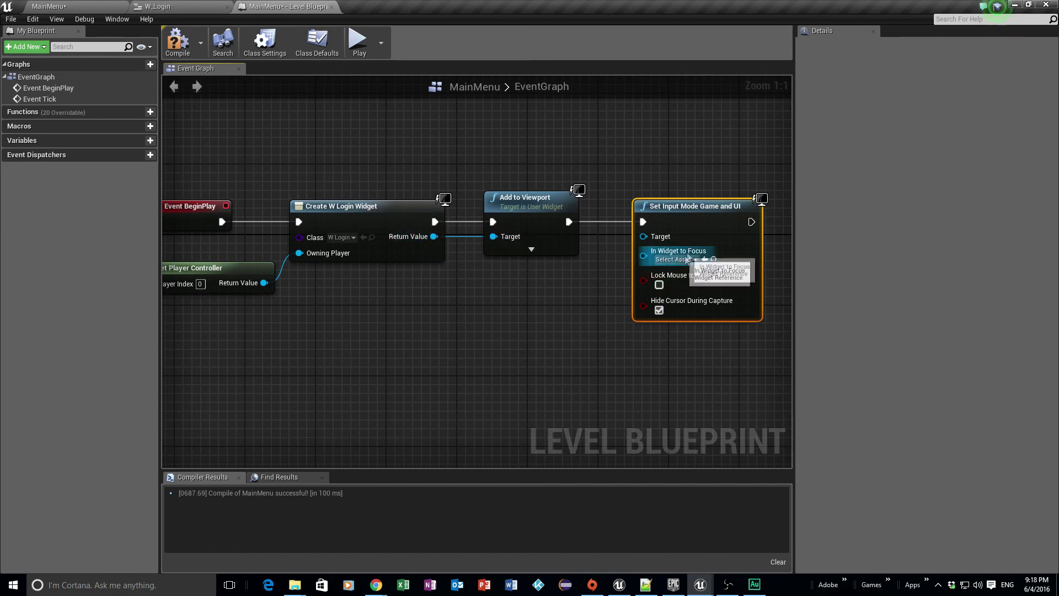
- Wire the login widget into In Widget to Focus, tidied with two reroute points
left_click_drag(433, 237, 644, 256)
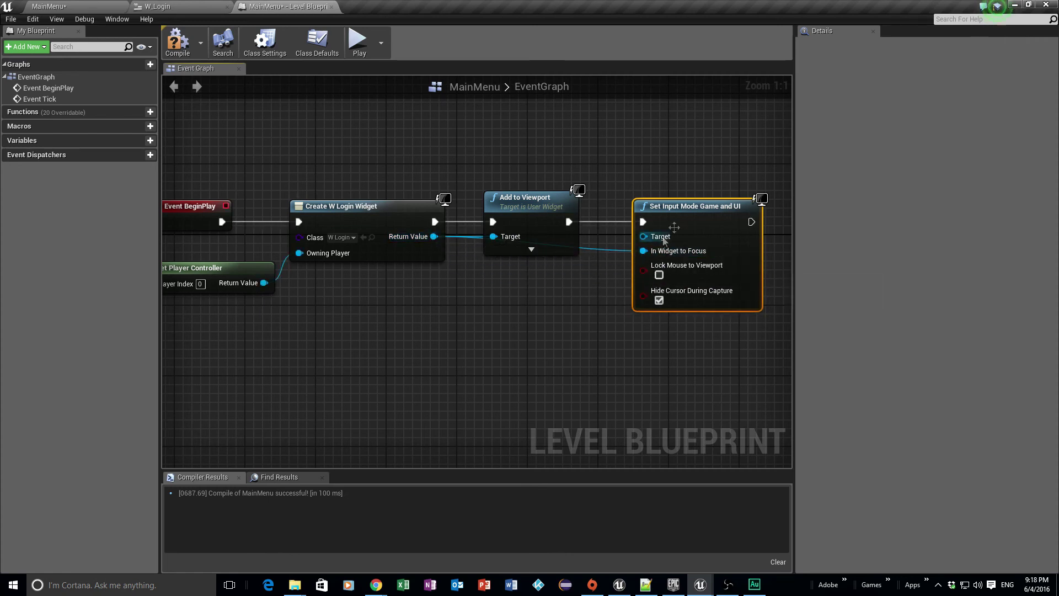
double_click(478, 242)
left_click_drag(478, 241, 467, 285)
double_click(592, 258)
left_click_drag(596, 275, 596, 283)
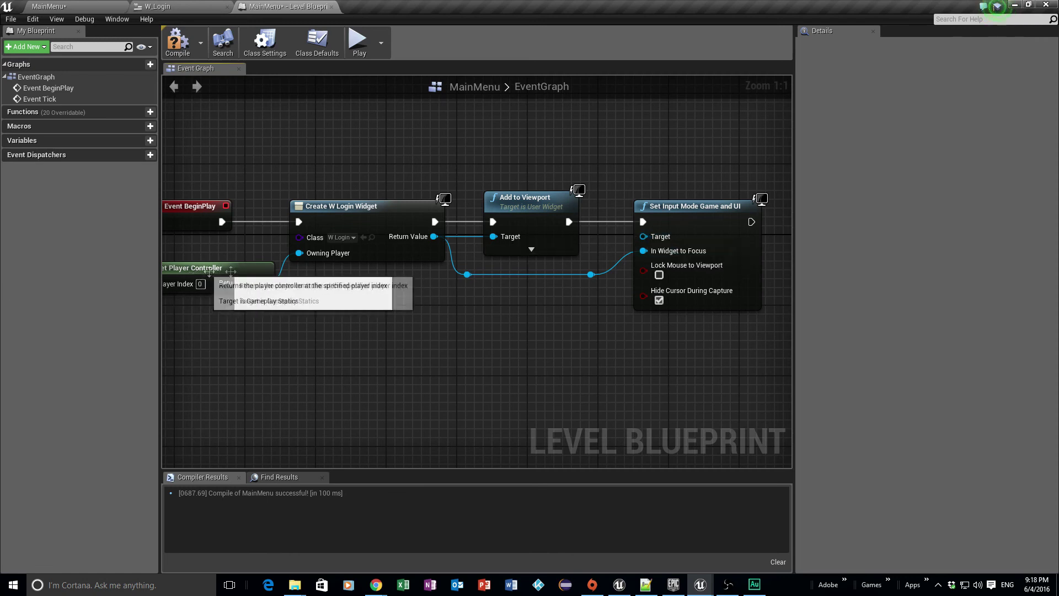
- Connect Get Player Controller to the Set Input Mode Target, routed through reroute points
left_click_drag(264, 282, 642, 237)
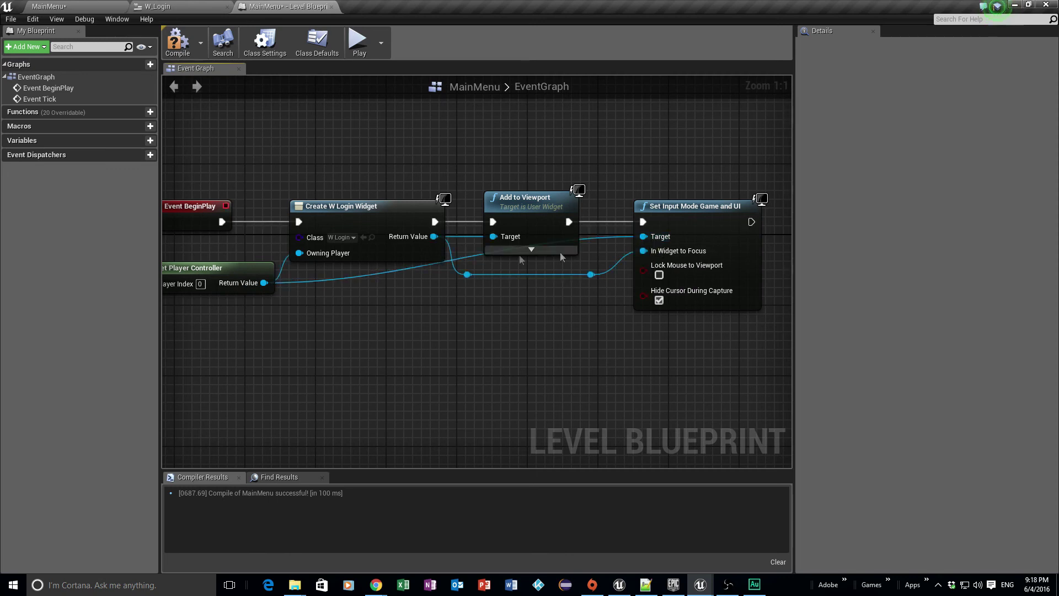
double_click(469, 256)
left_click_drag(472, 262, 478, 298)
key("Escape")
left_click(298, 283)
double_click(299, 283)
left_click_drag(308, 286, 310, 293)
double_click(594, 244)
left_click_drag(598, 247, 608, 293)
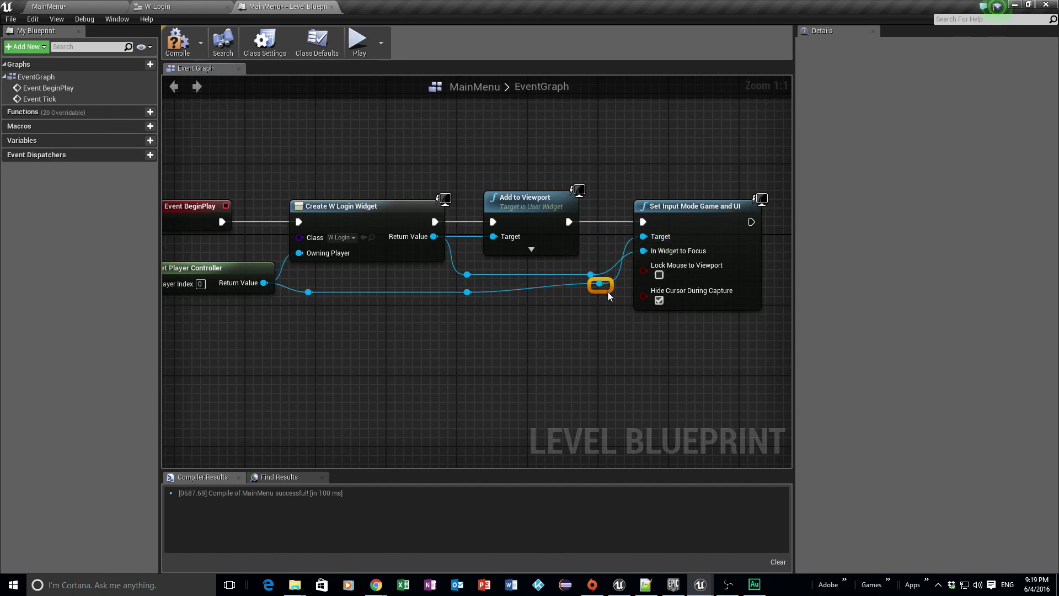
left_click(511, 302)
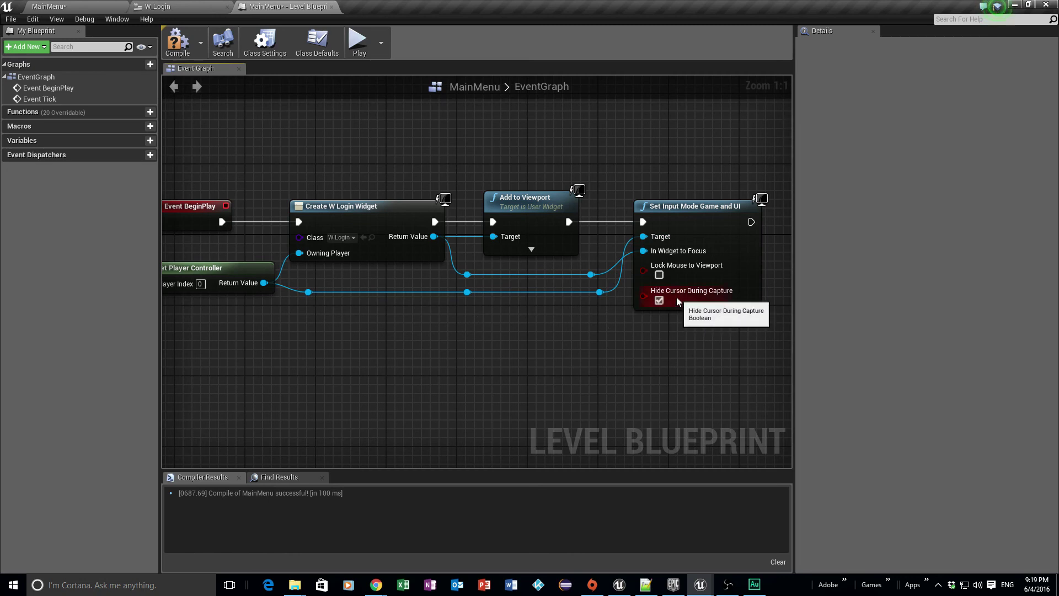
- Compile the MainMenu level blueprint with the full BeginPlay chain in view
mouse_move(541, 322)
right_mouse_down()
mouse_move(631, 333)
mouse_move(539, 325)
right_mouse_up()
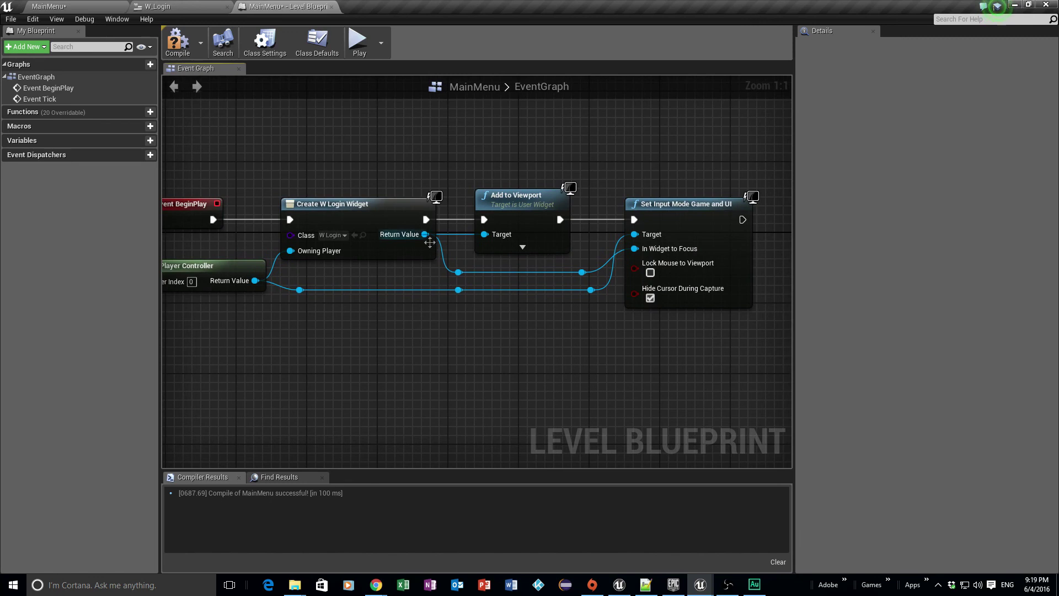
right_click_drag(438, 177, 503, 179)
left_click(178, 41)
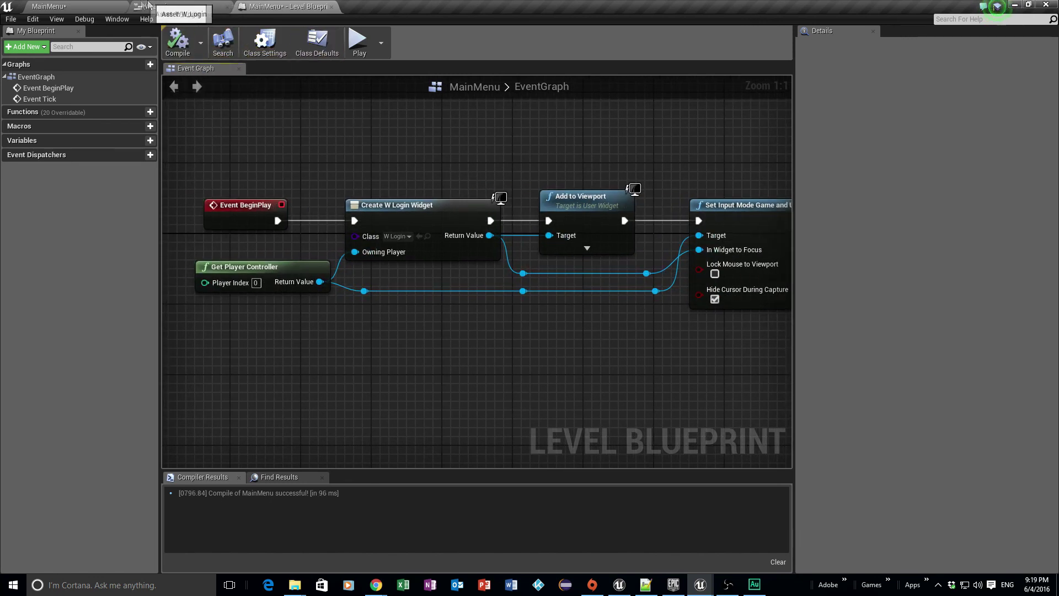
- Save MainMenu, play-test it in a New Editor Window, try the Password field, then end the preview
left_click(77, 6)
left_click(198, 45)
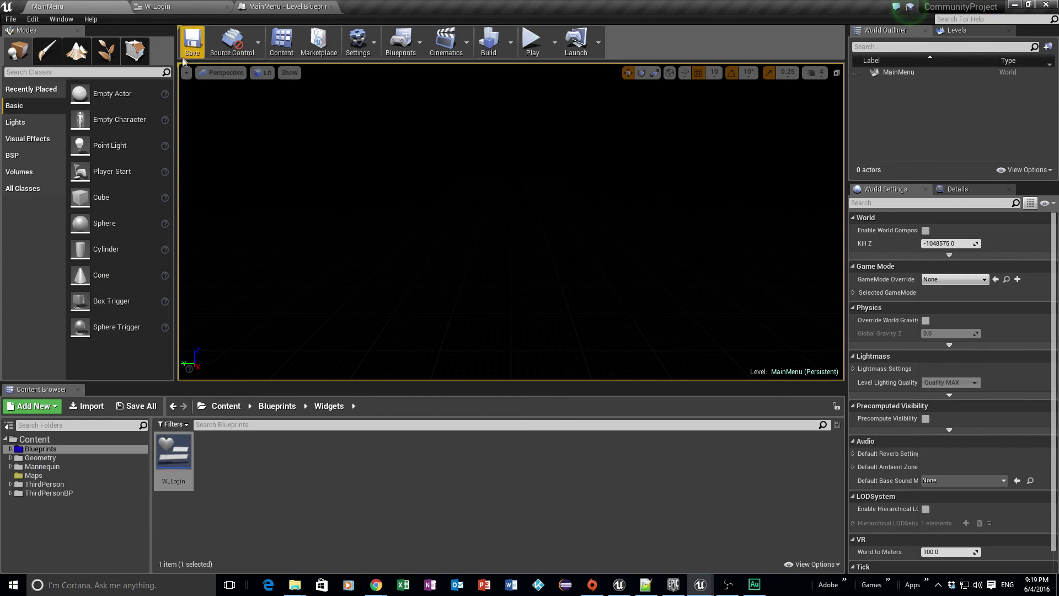
left_click(554, 42)
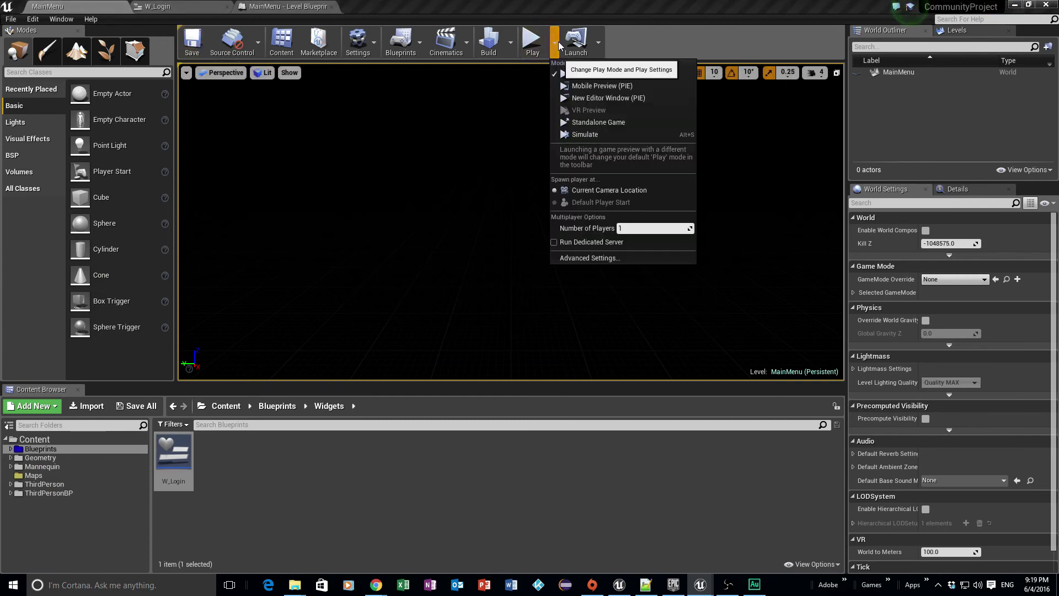
left_click(597, 98)
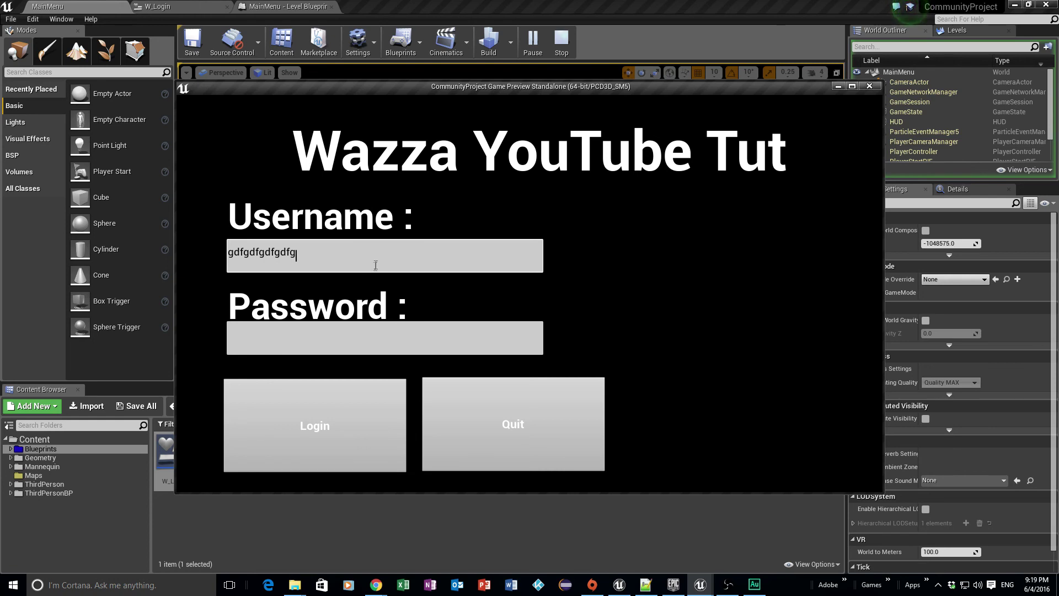
left_click(319, 334)
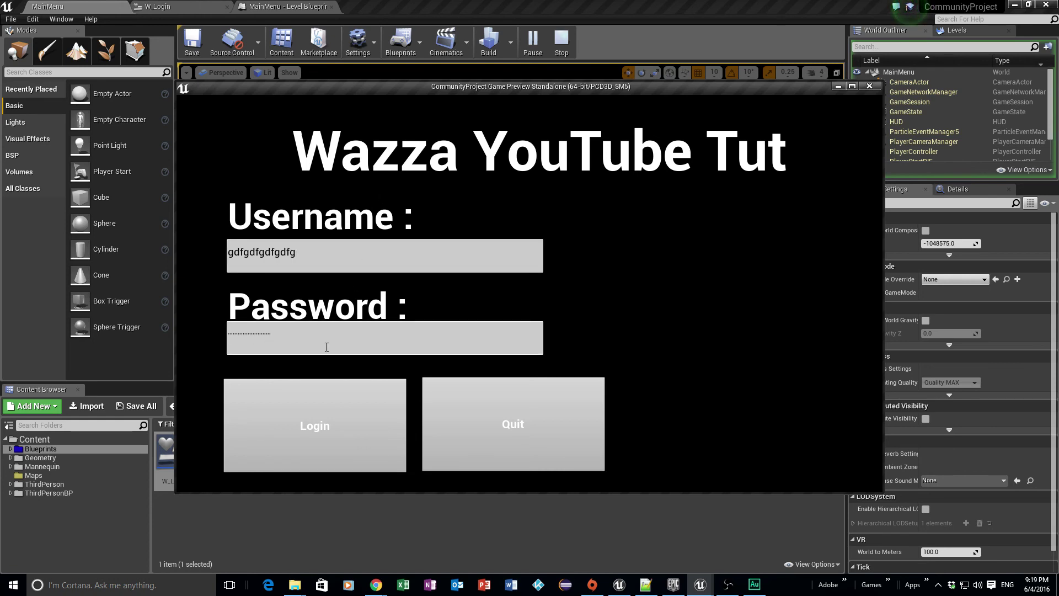
left_click(869, 87)
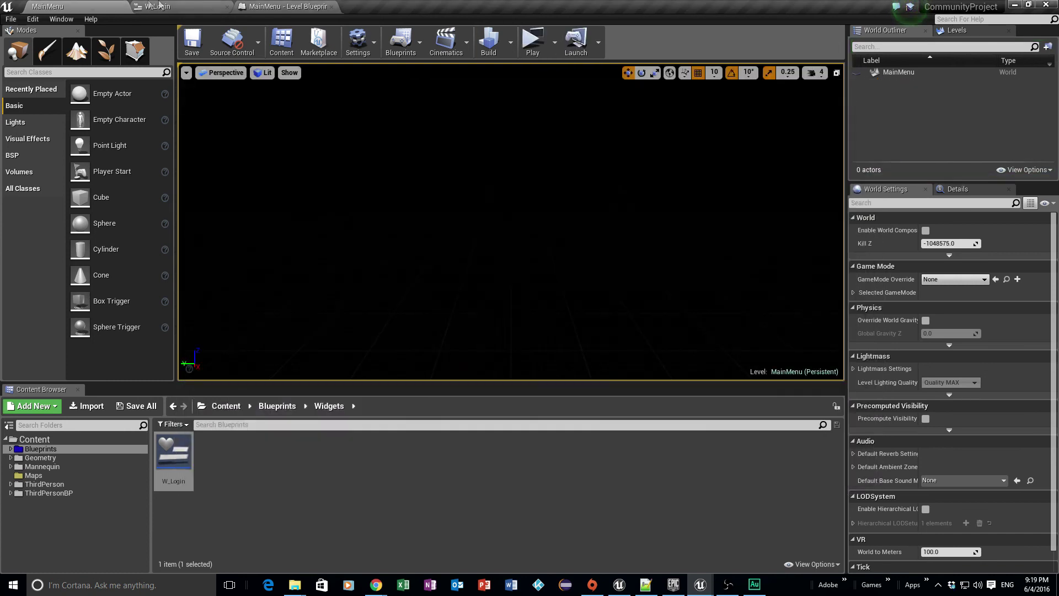
- Set the Password text box font size to 21, then compile and save W_Login
left_click(159, 6)
left_click(471, 208)
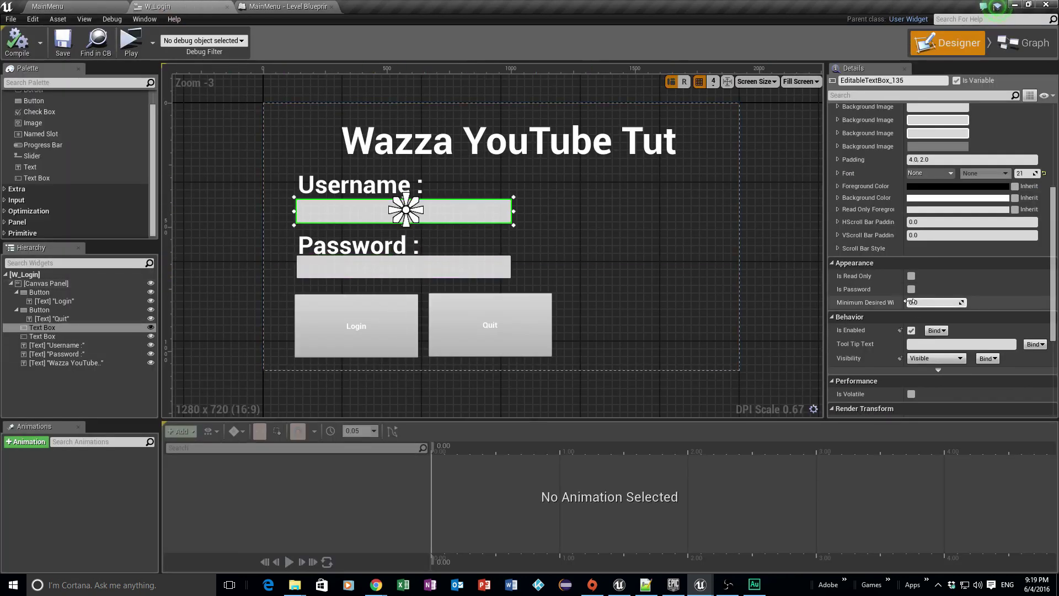
scroll(977, 301, "down", 4)
scroll(948, 269, "up", 4)
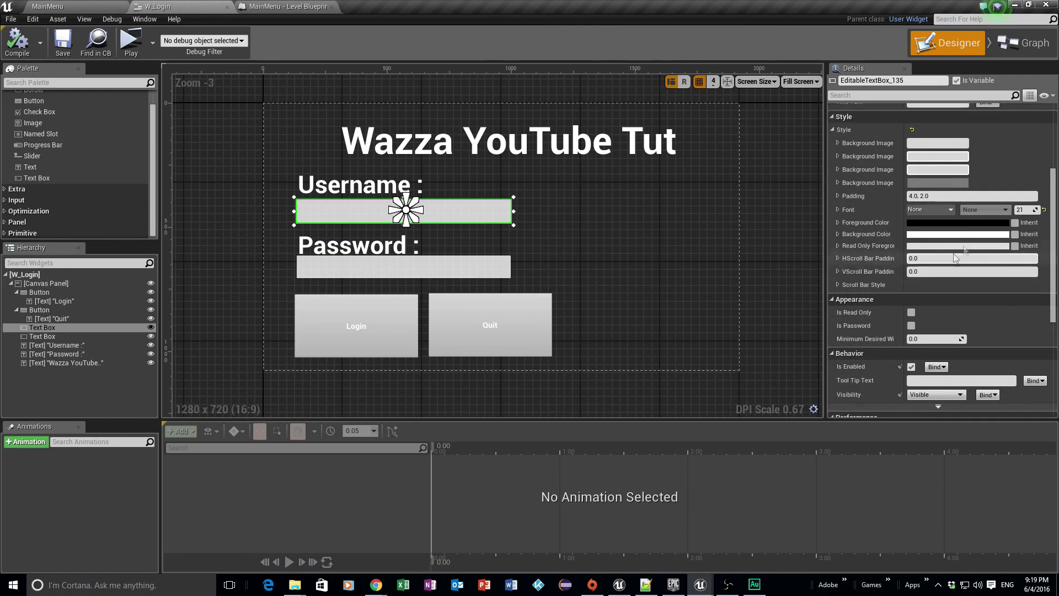
left_click(431, 269)
left_click(1025, 210)
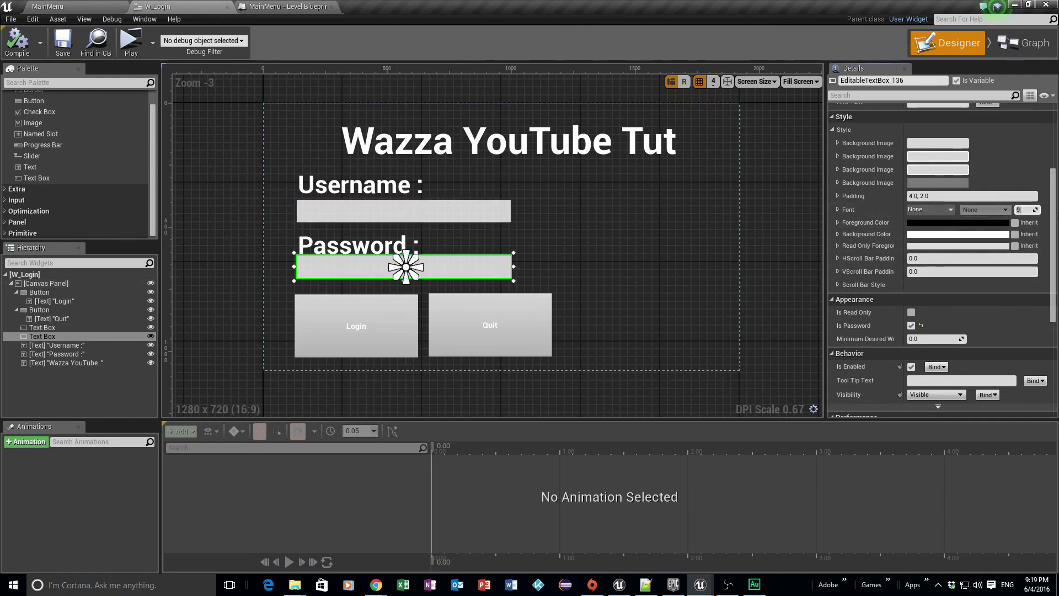
type("21")
key("Return")
left_click(17, 41)
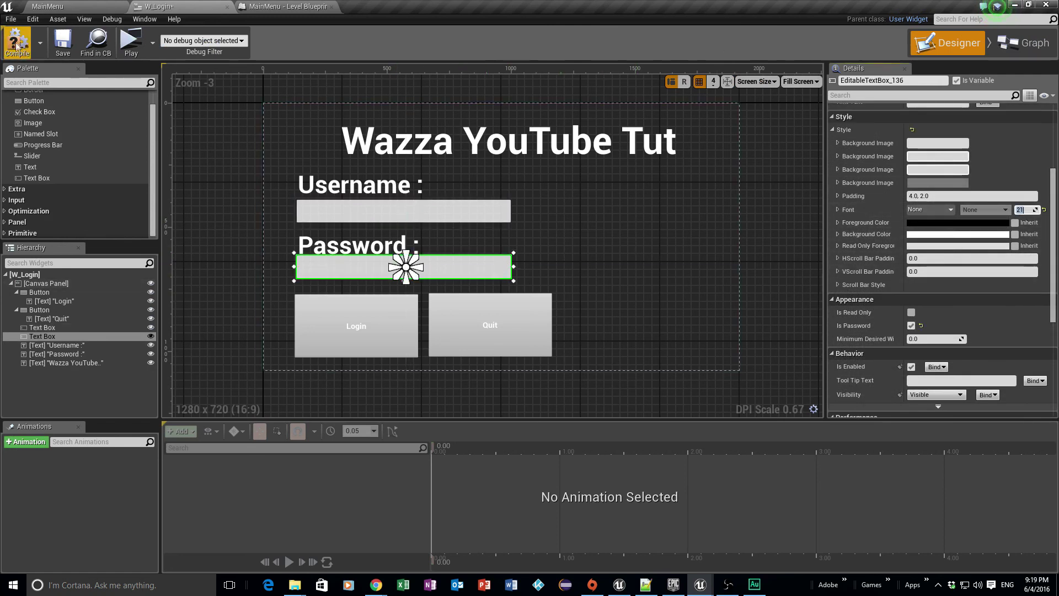
left_click(63, 41)
left_click(48, 6)
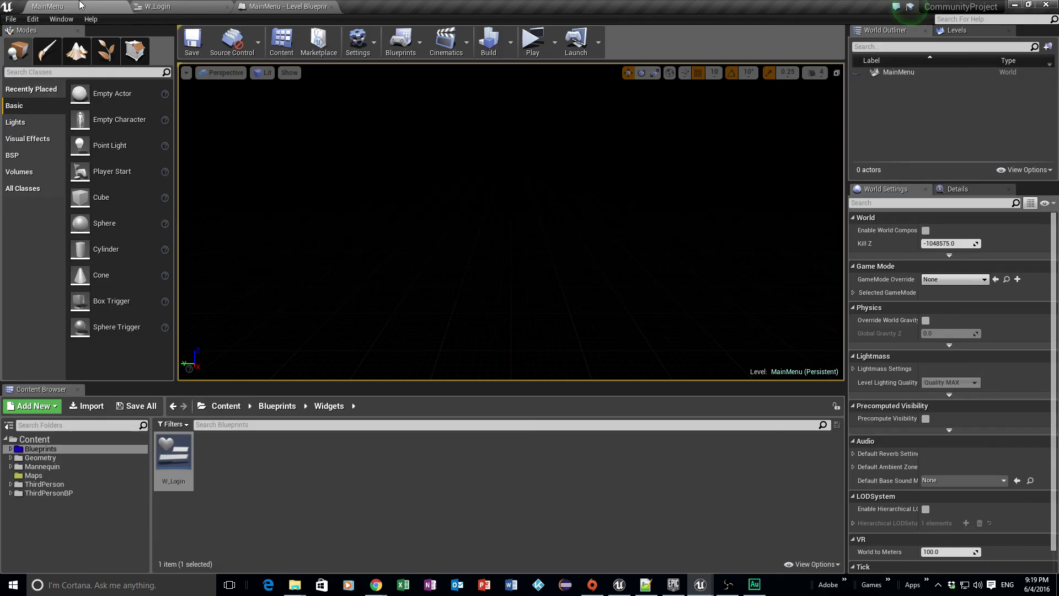
- Play-test again, enter a test username and password, then try the Login and Quit buttons
left_click(533, 41)
left_click(340, 253)
type("dsfsdfsdfsdf")
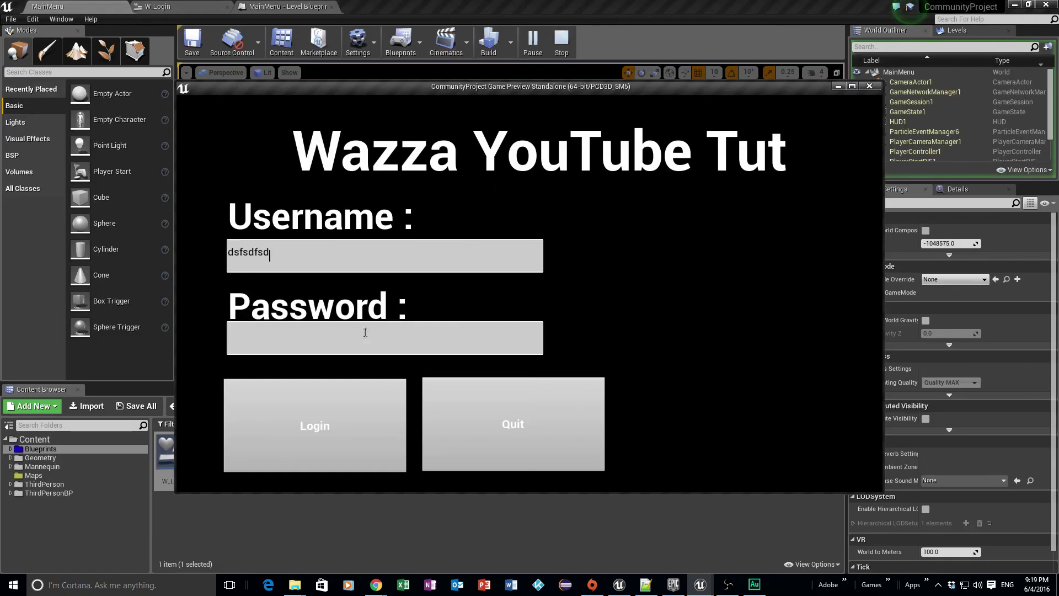
left_click(368, 342)
type("sdfsdfsd")
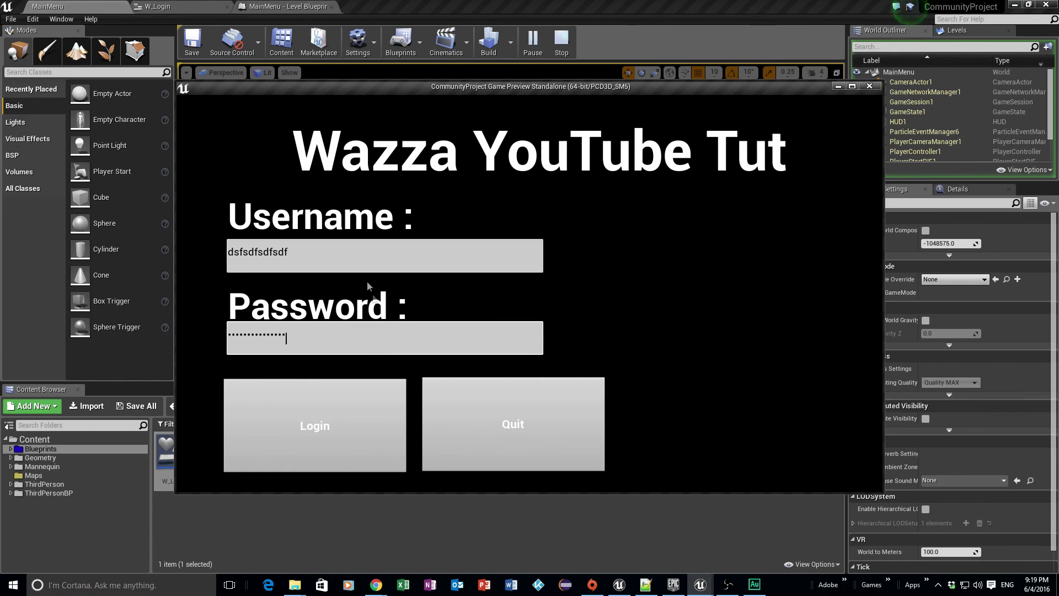
left_click(326, 428)
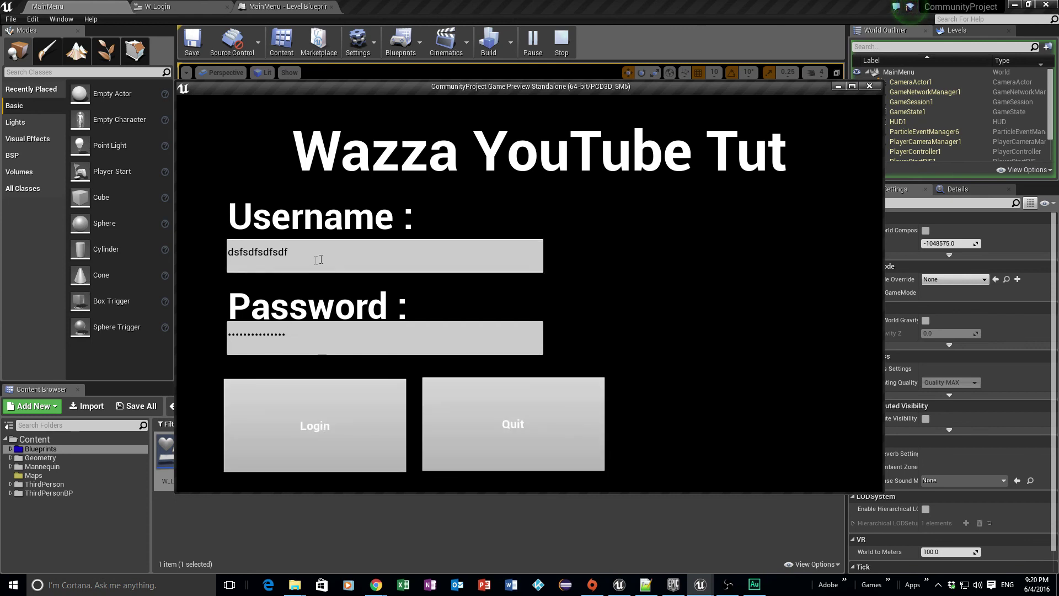
left_click(327, 422)
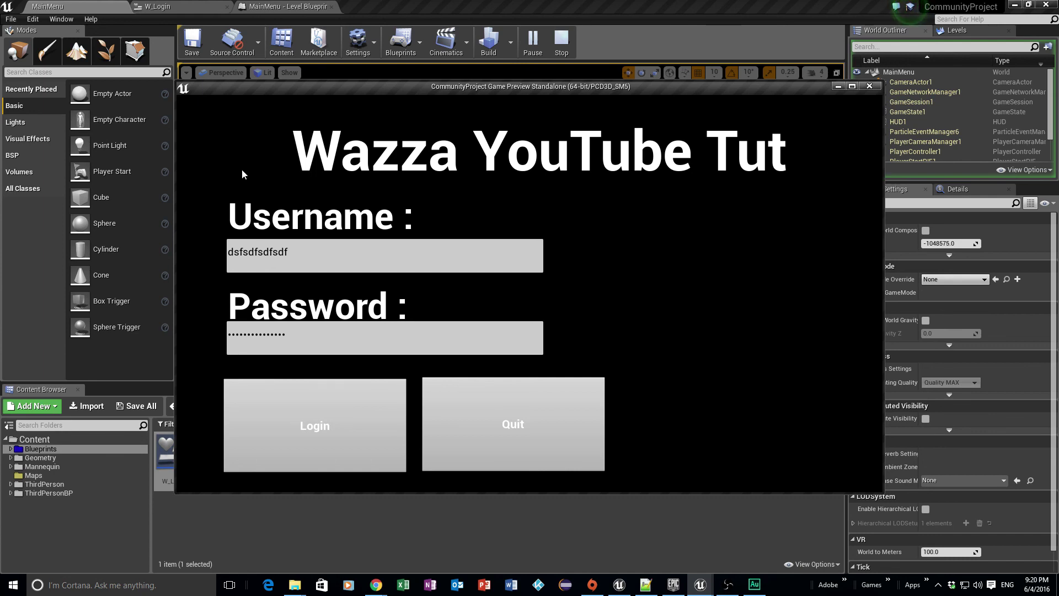
left_click(518, 437)
left_click(728, 584)
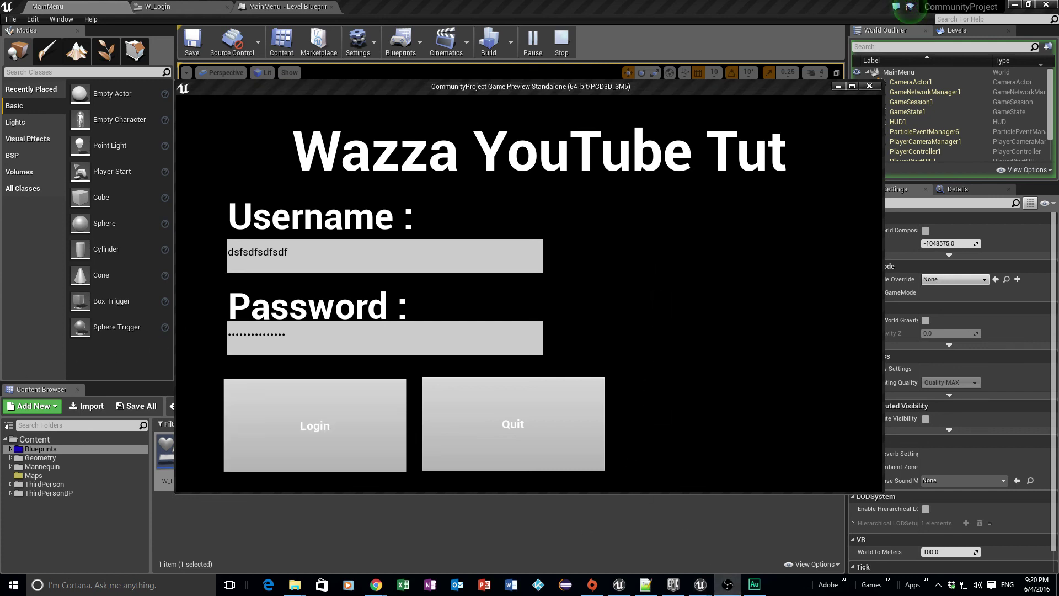